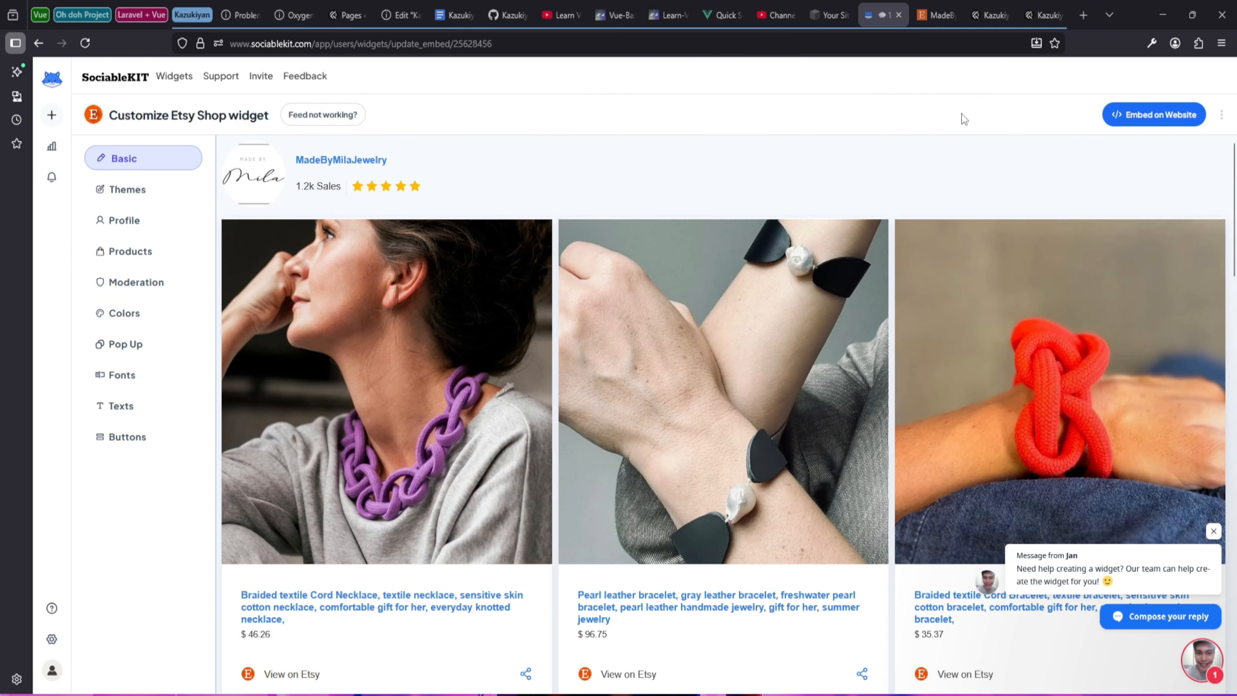
# - Compare the MadeByMilaJewelry Etsy shop listings with the products shown in the SociableKIT widget preview
pyautogui.click(926, 6)
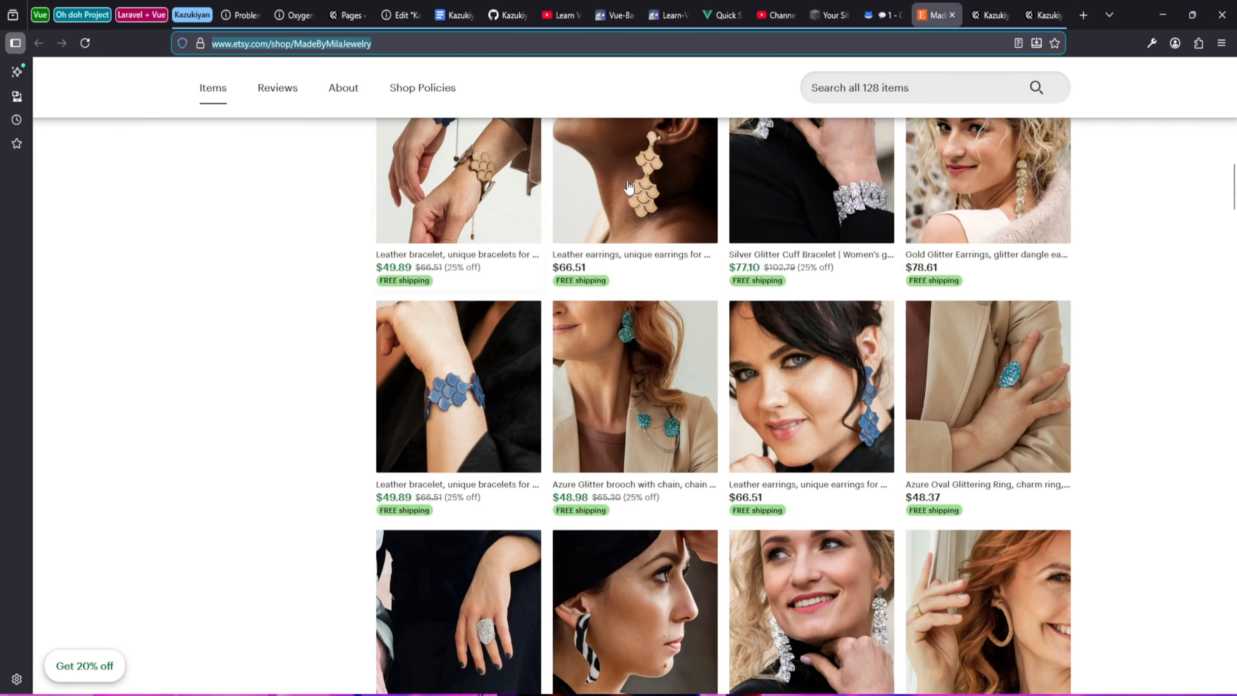
pyautogui.scroll(10, 1016, 363)
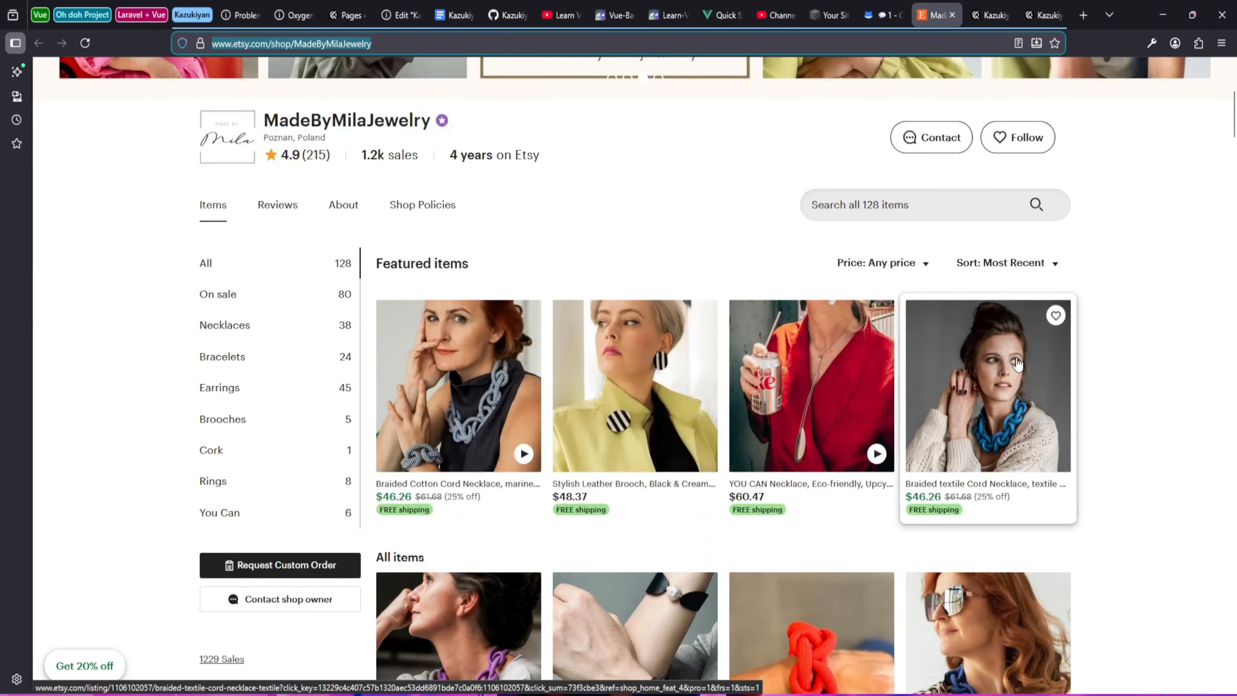
pyautogui.scroll(-7, 1017, 363)
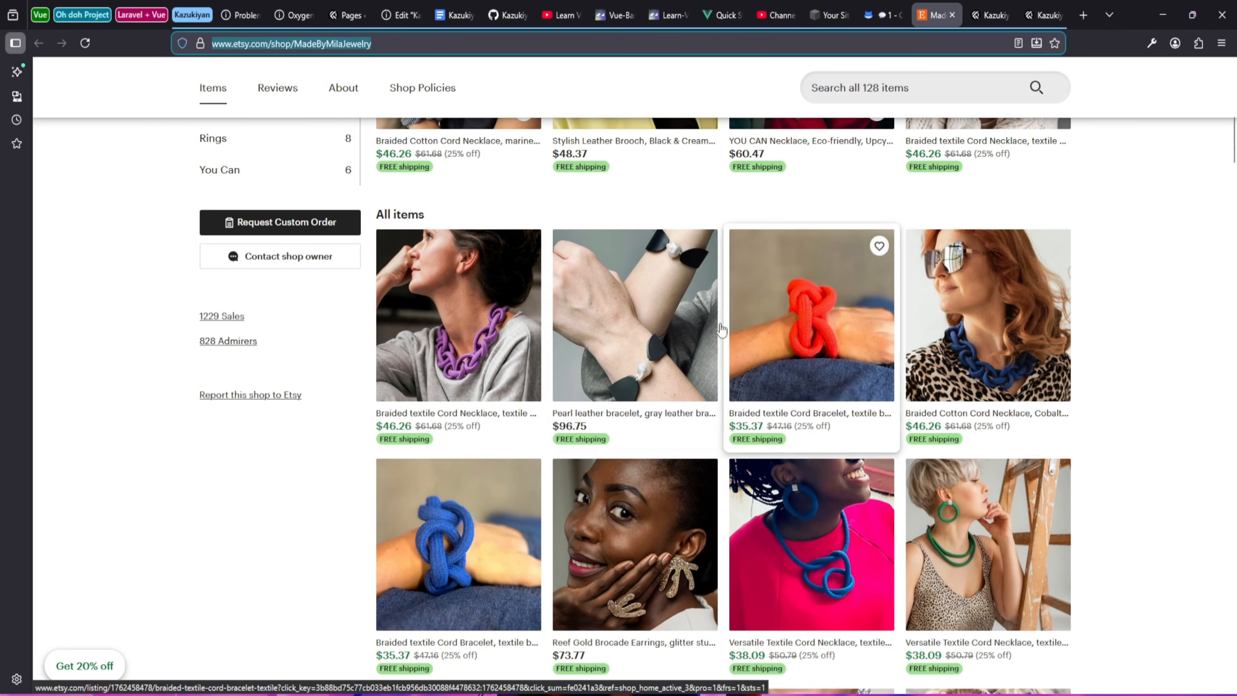
pyautogui.click(885, 7)
pyautogui.scroll(-4, 554, 367)
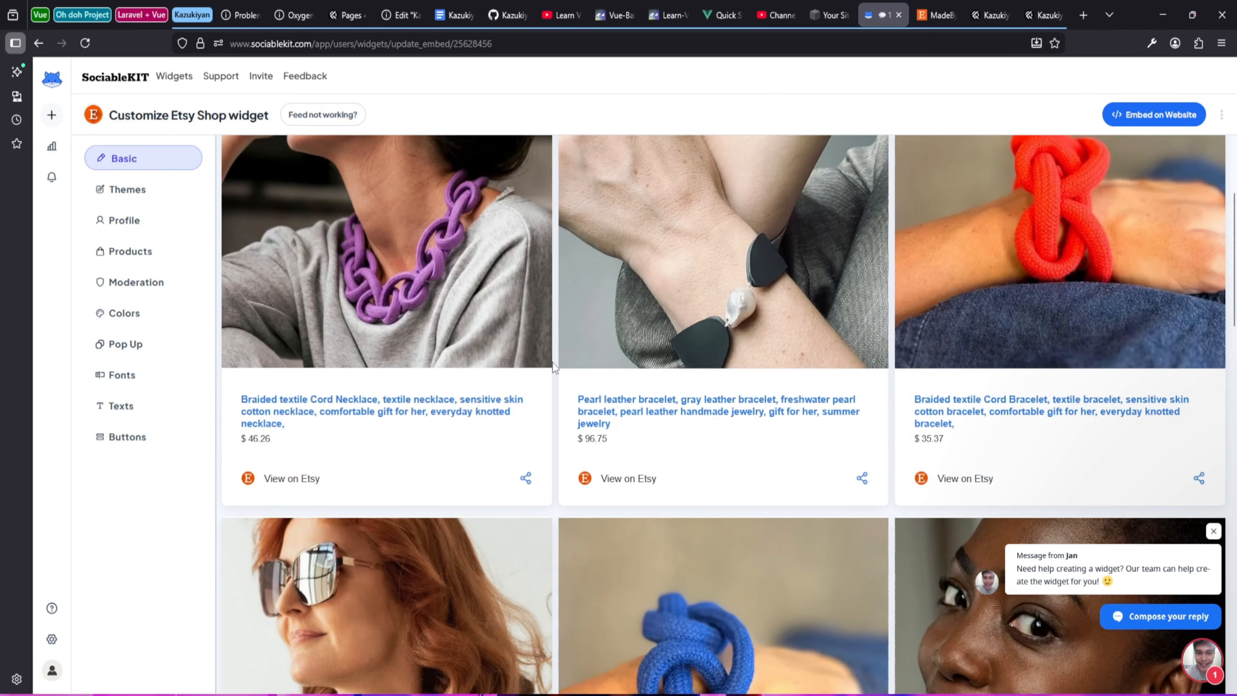
pyautogui.scroll(-6, 553, 362)
pyautogui.scroll(6, 633, 365)
pyautogui.scroll(-6, 713, 369)
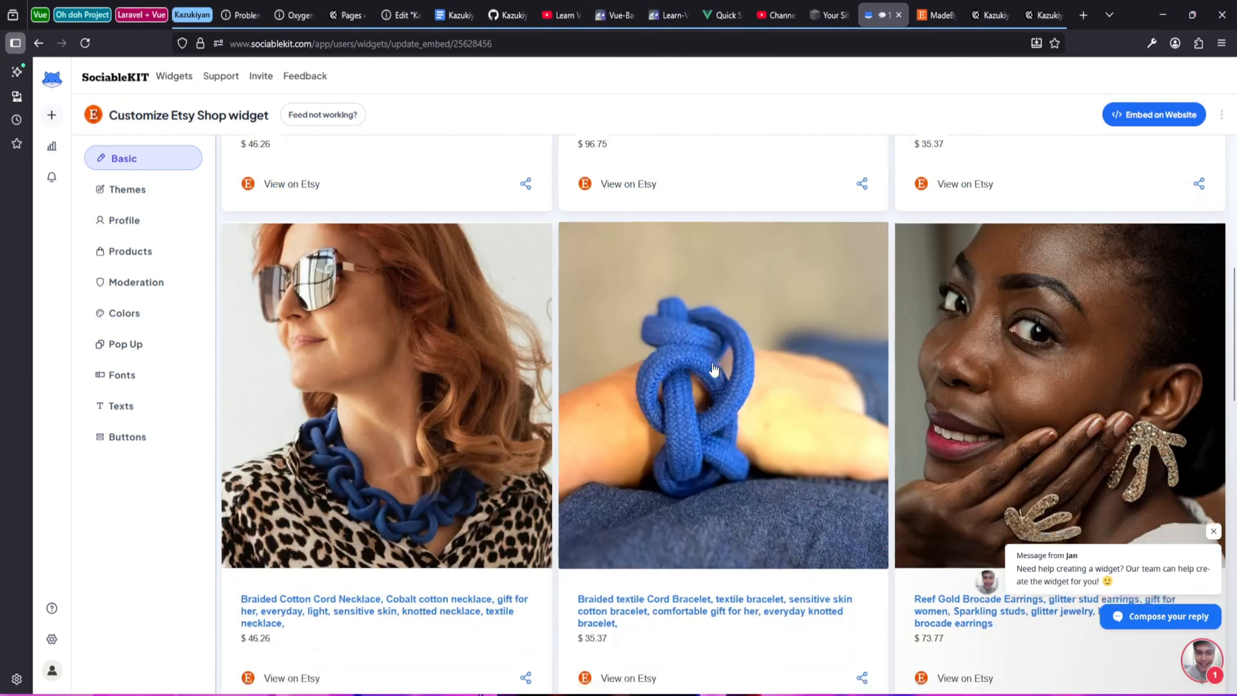
pyautogui.scroll(-12, 713, 369)
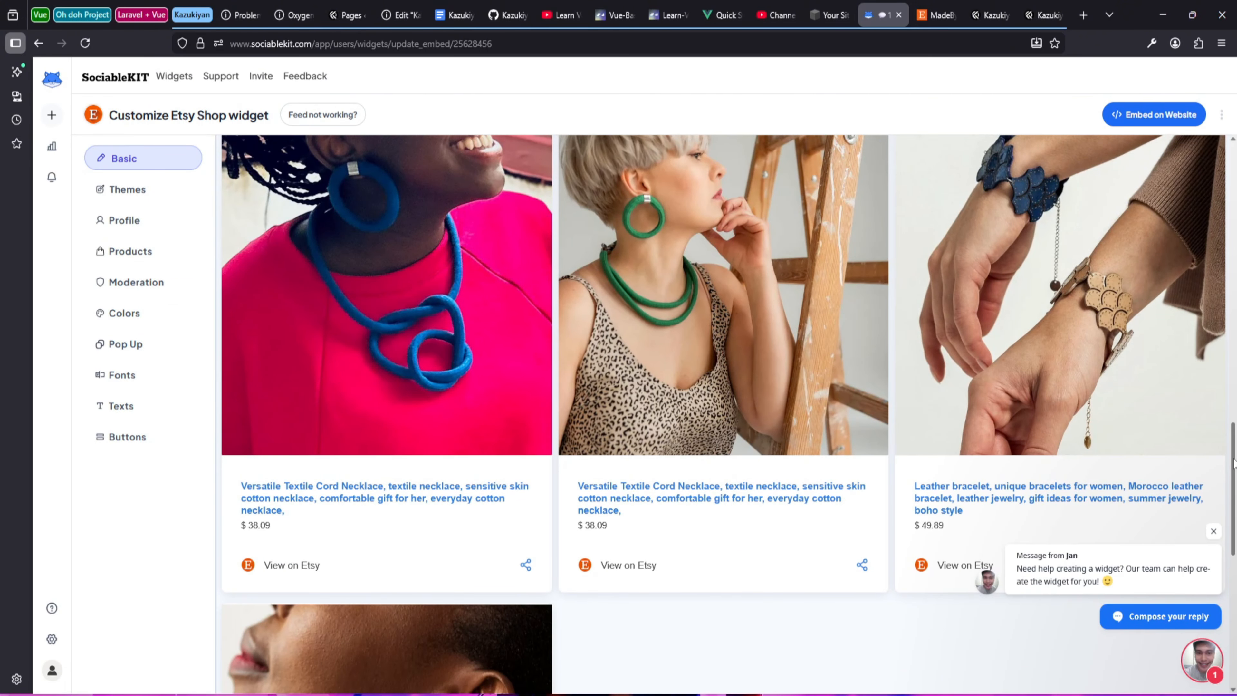
pyautogui.moveTo(1233, 459); pyautogui.dragTo(1210, 175)
# - Review the color themes and profile display options available for the Etsy Shop widget
pyautogui.click(127, 189)
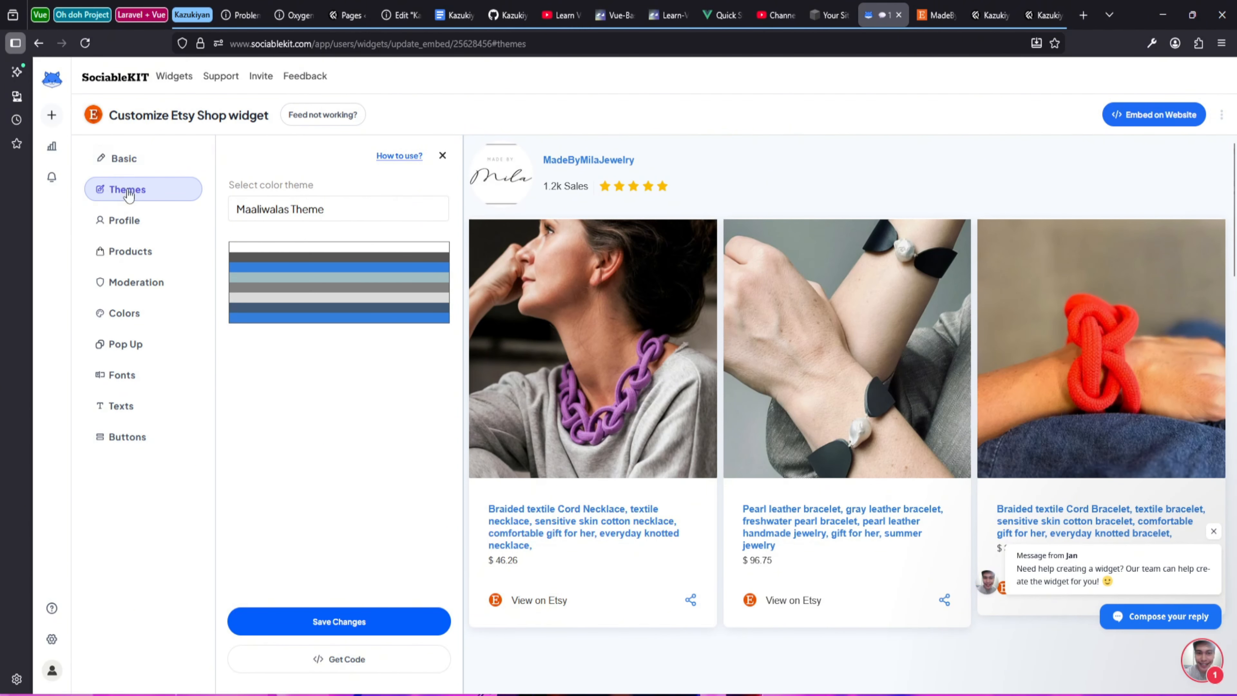
pyautogui.click(335, 216)
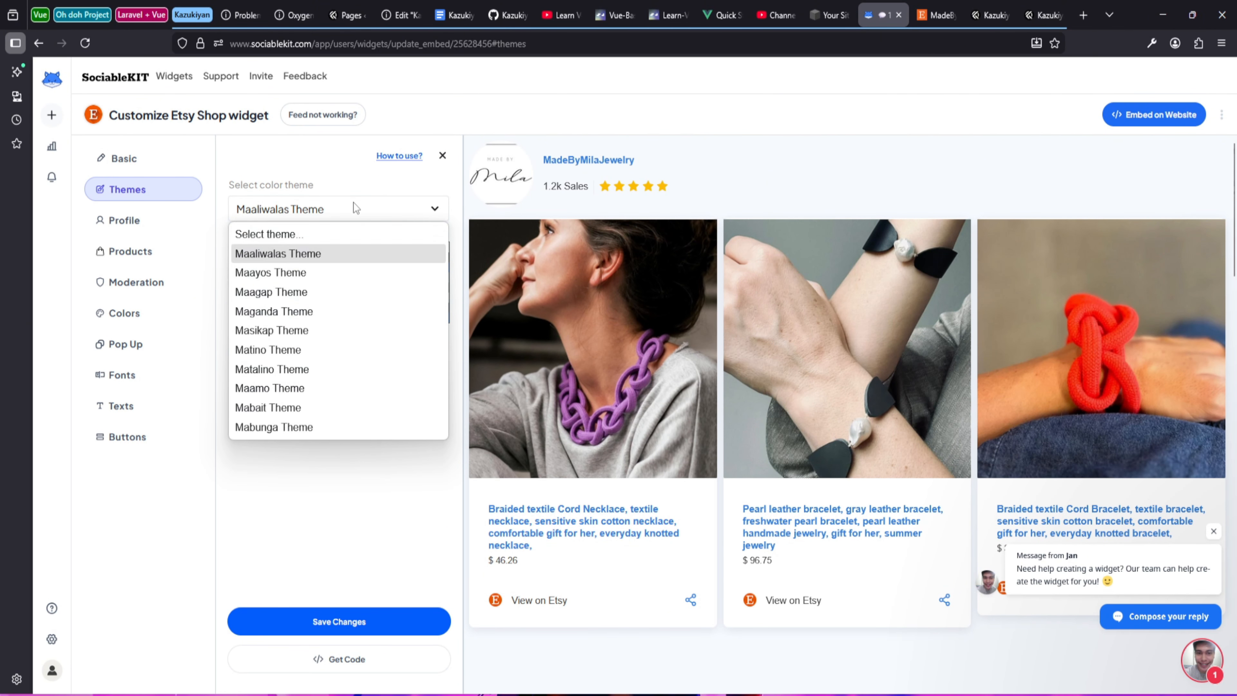
pyautogui.click(124, 222)
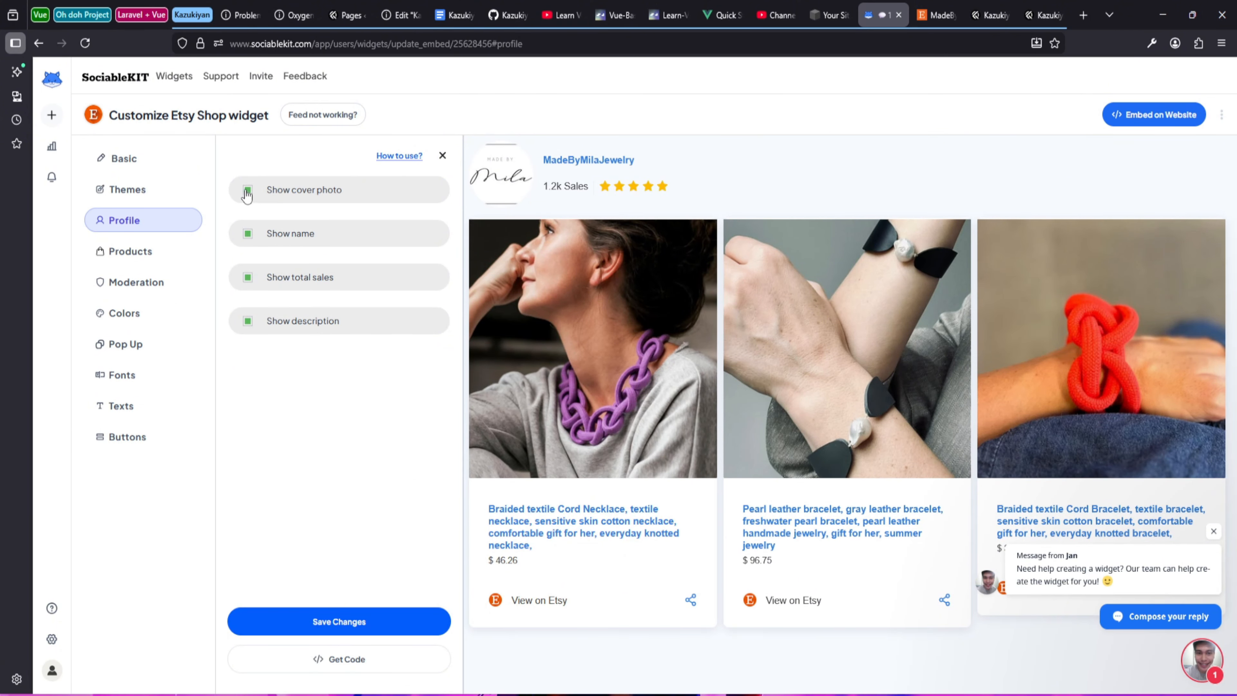
# - Set the widget's product layout to Grid with a column count of 4
pyautogui.click(118, 253)
pyautogui.click(400, 222)
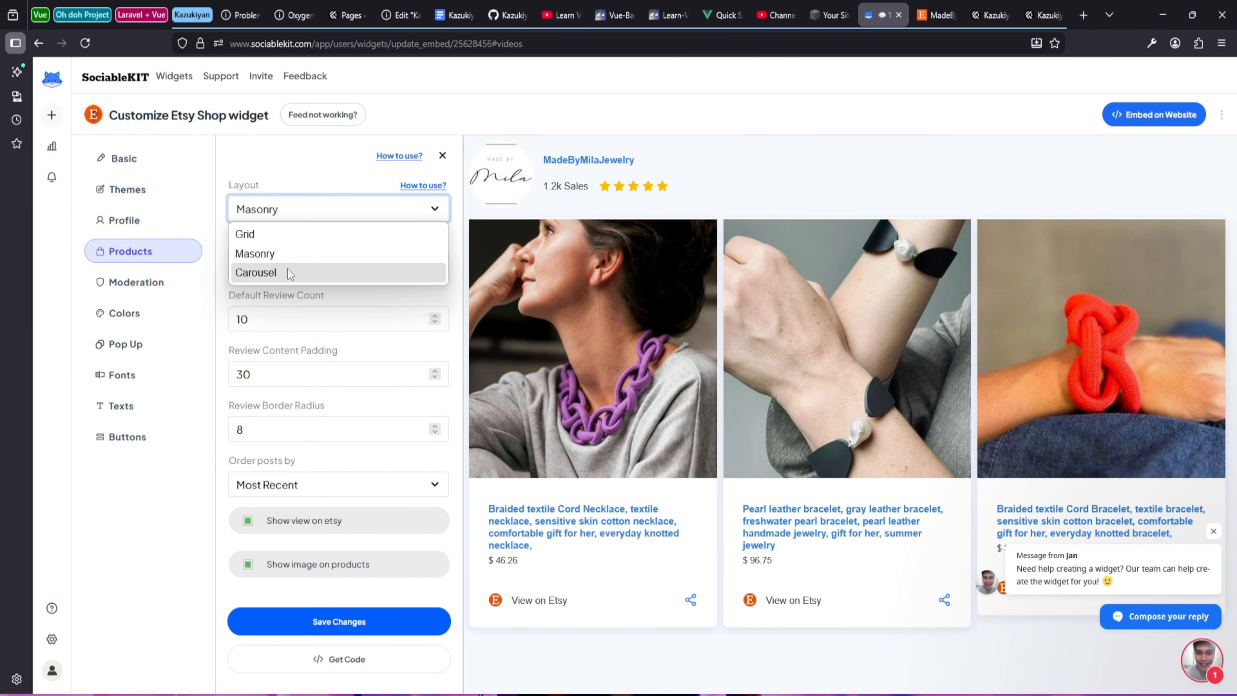
pyautogui.click(273, 236)
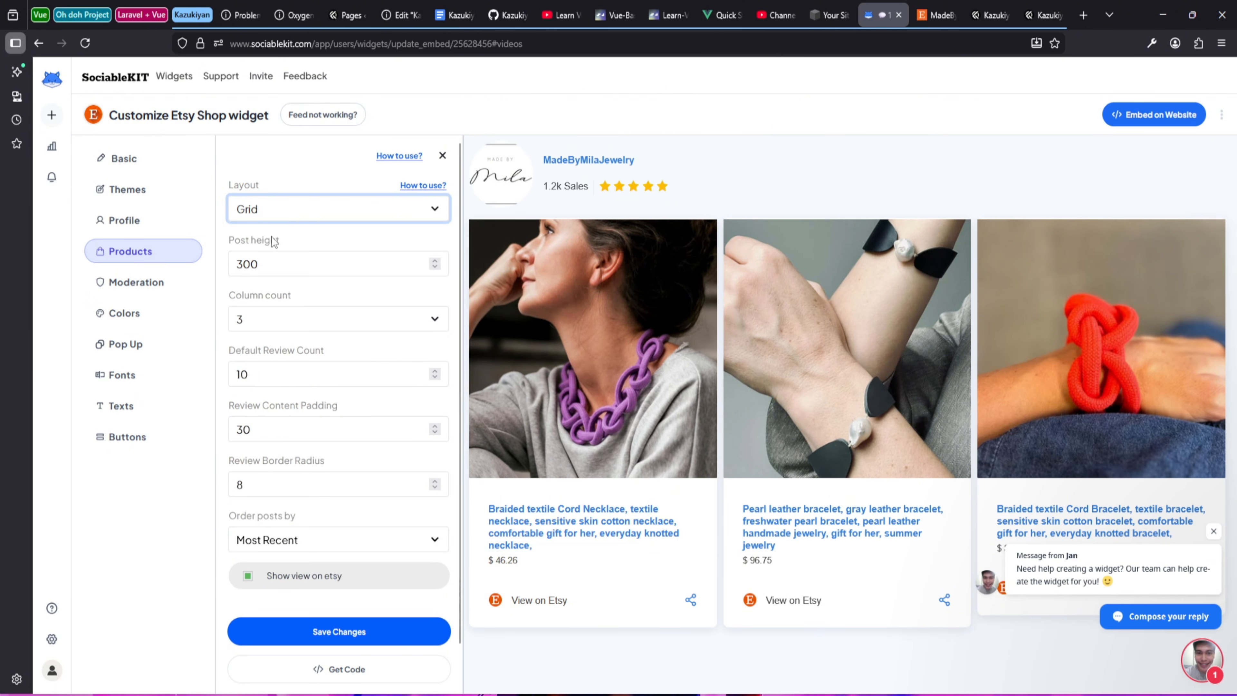
pyautogui.click(290, 326)
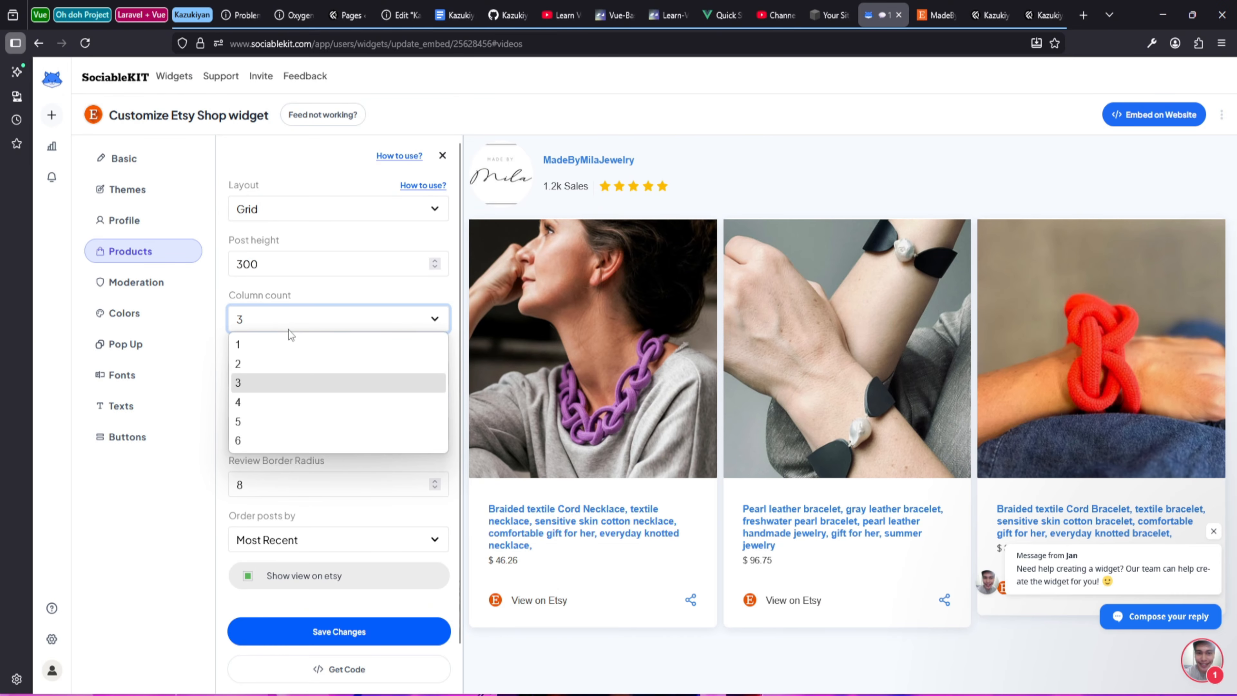
pyautogui.click(248, 405)
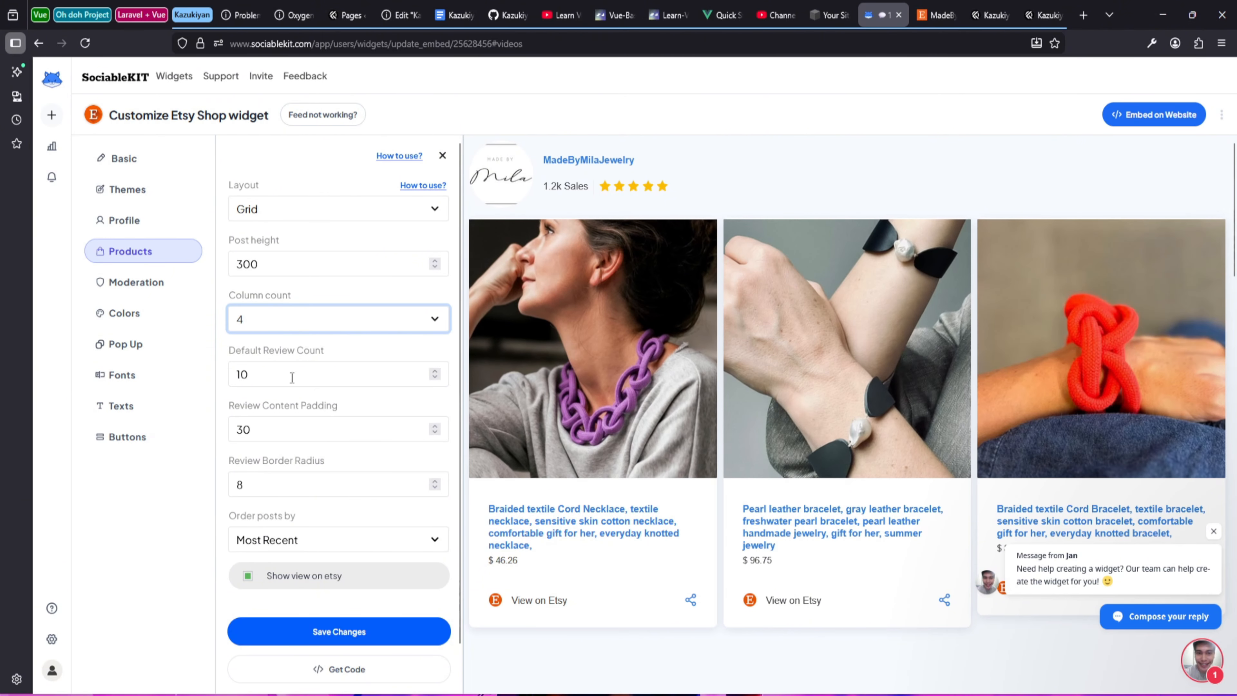
pyautogui.scroll(-1, 335, 475)
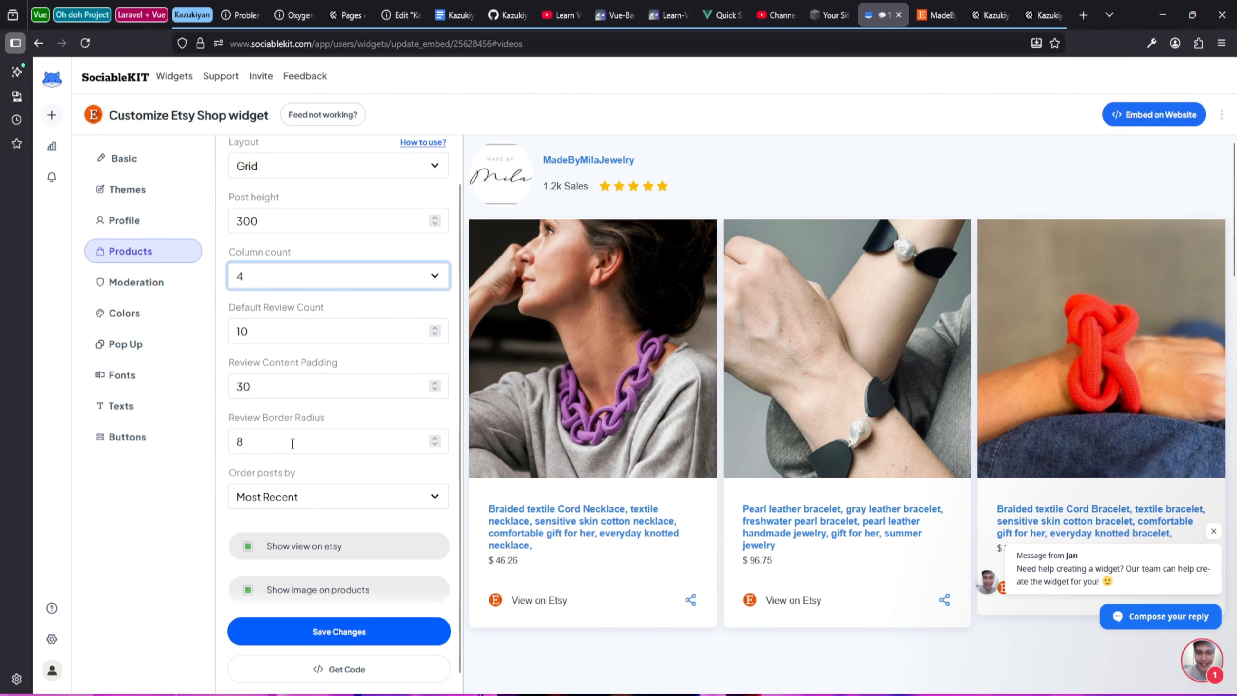
pyautogui.click(277, 439)
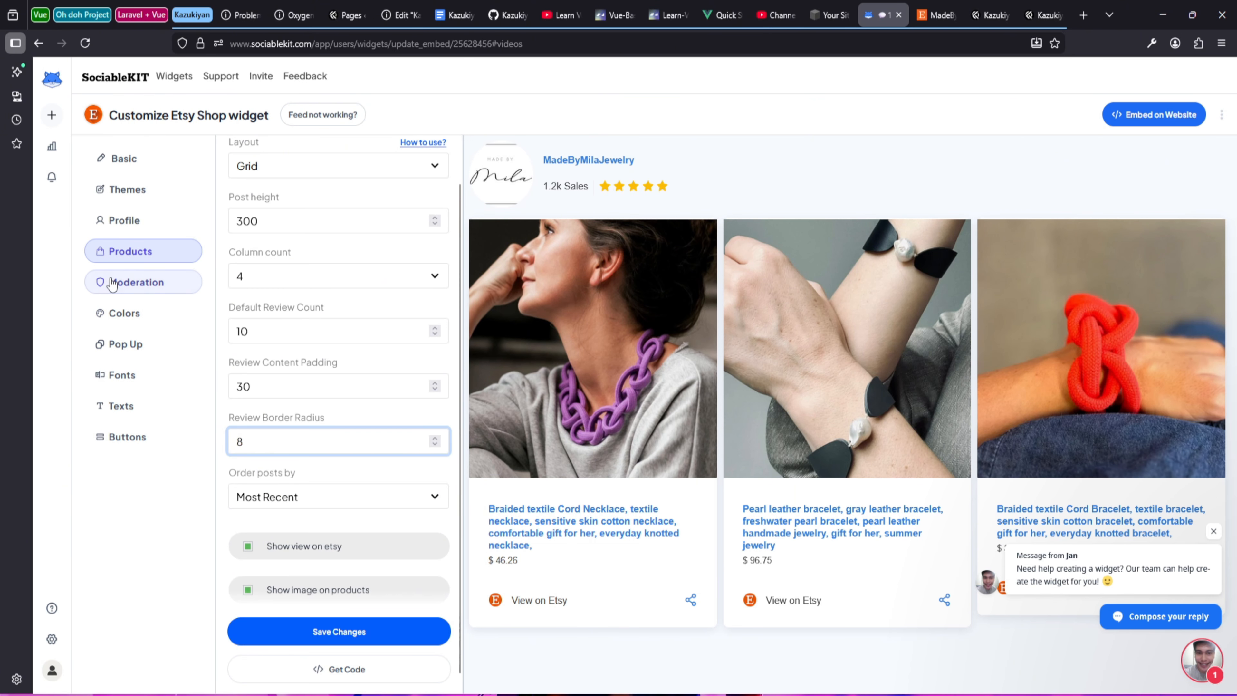
# - Examine the widget's color settings, then switch to Squarespace and check the home page's color scheme for matching
pyautogui.click(136, 282)
pyautogui.click(128, 313)
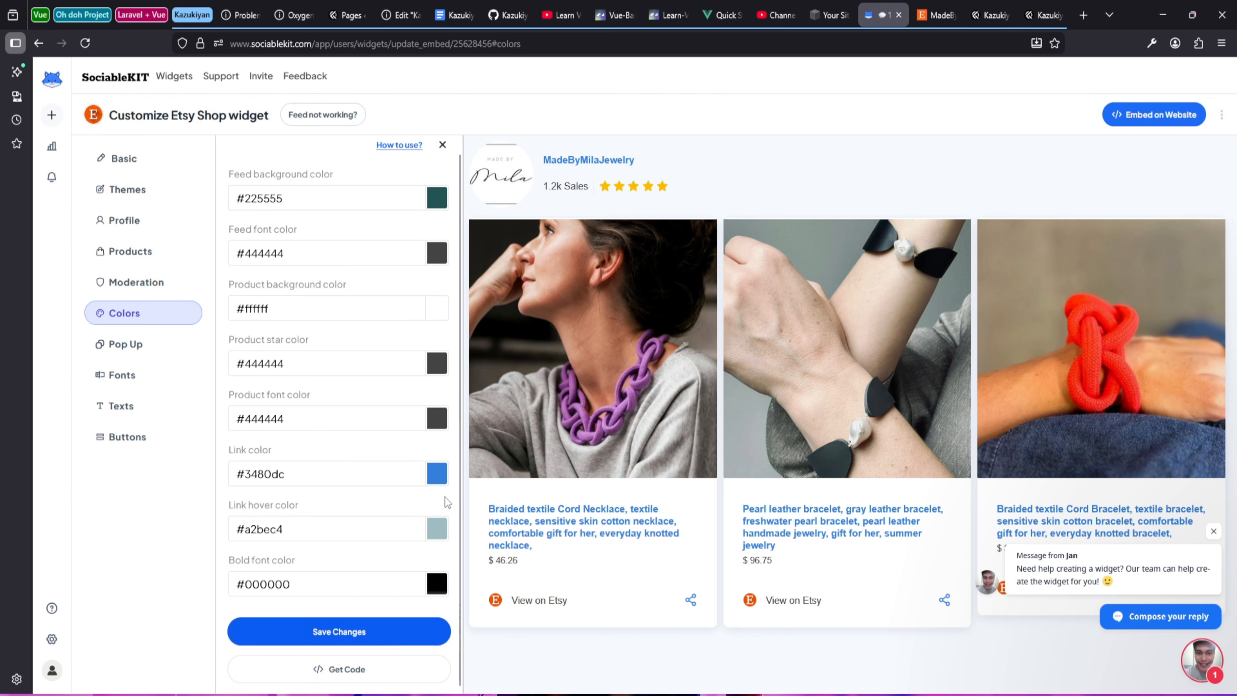
pyautogui.scroll(1, 397, 520)
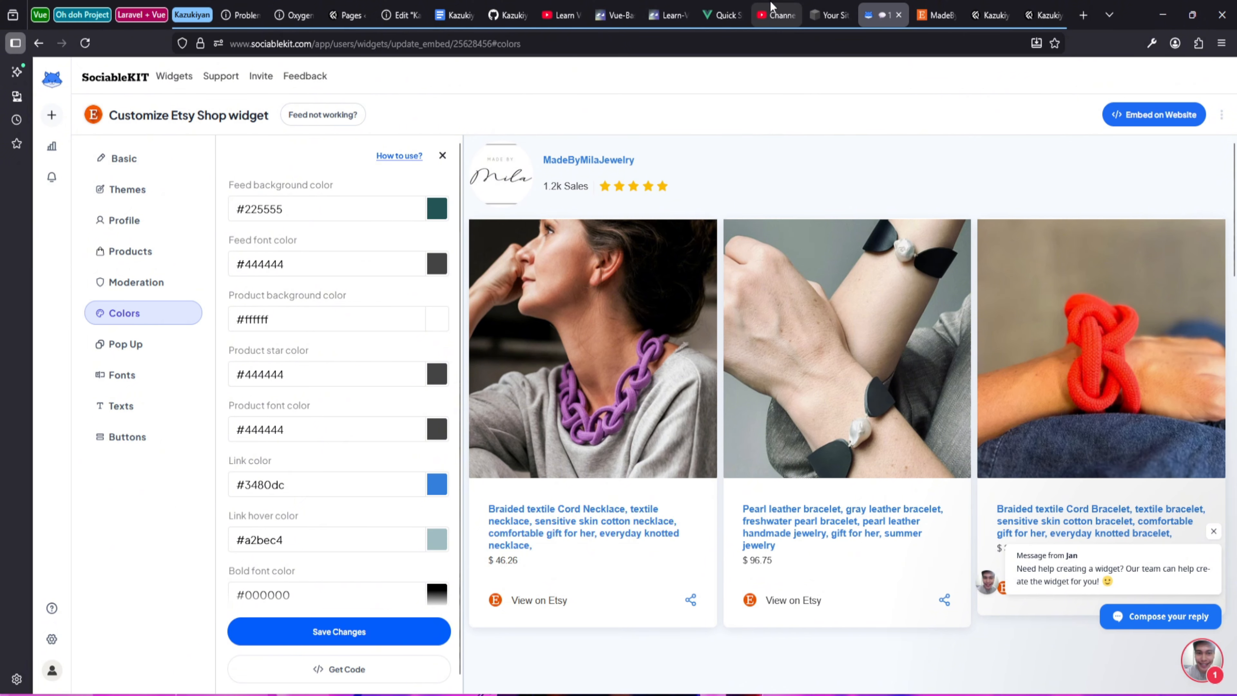
pyautogui.click(813, 7)
pyautogui.scroll(-10, 938, 359)
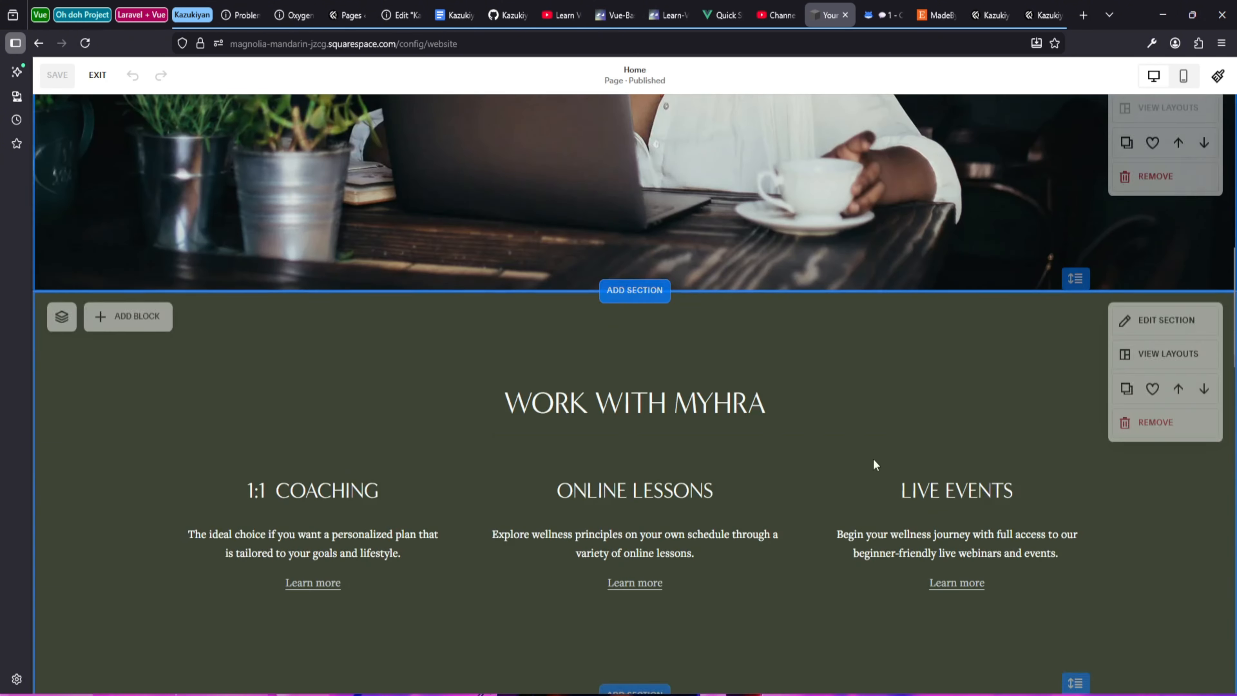
pyautogui.scroll(10, 872, 458)
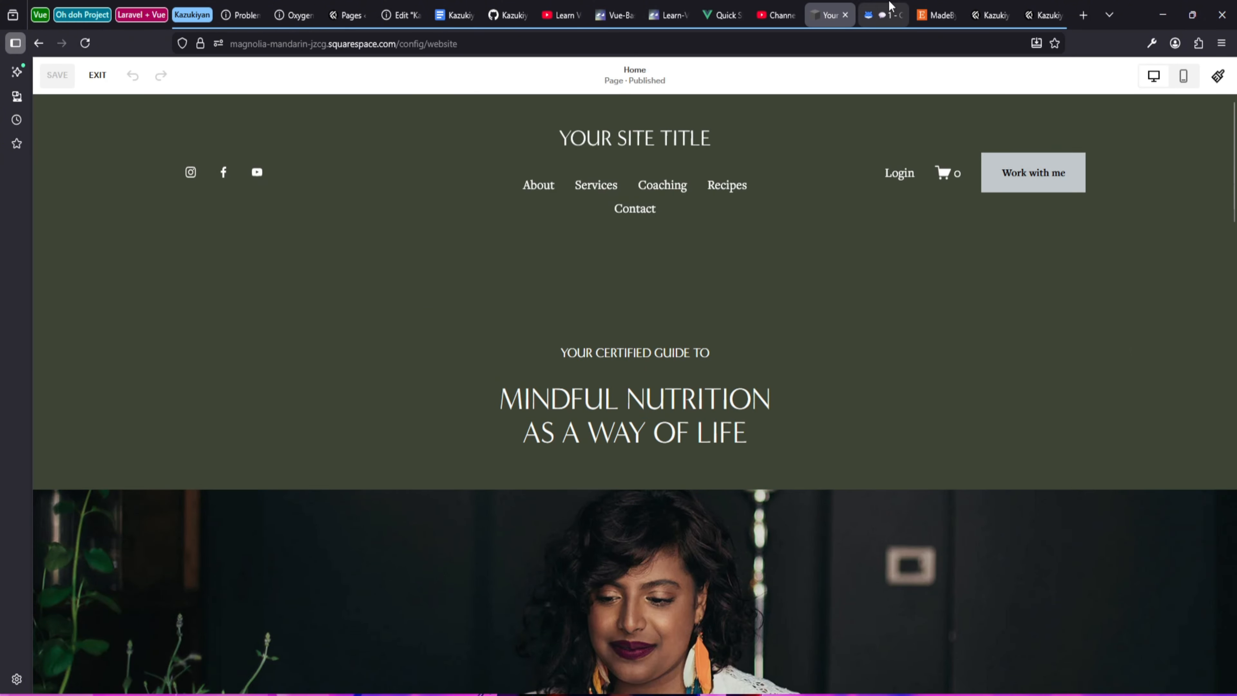
# - Switch back to SociableKIT, set the feed background color to #22555a, and save the widget changes
pyautogui.click(884, 14)
pyautogui.click(432, 211)
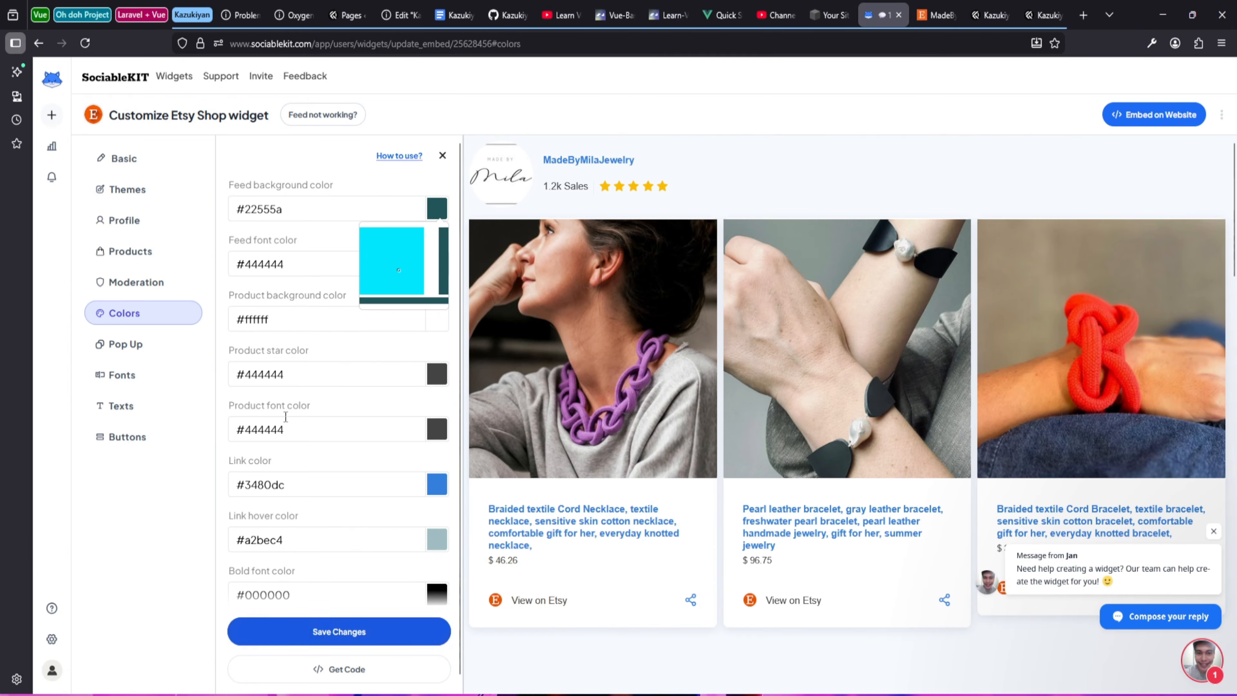
pyautogui.scroll(-1, 297, 415)
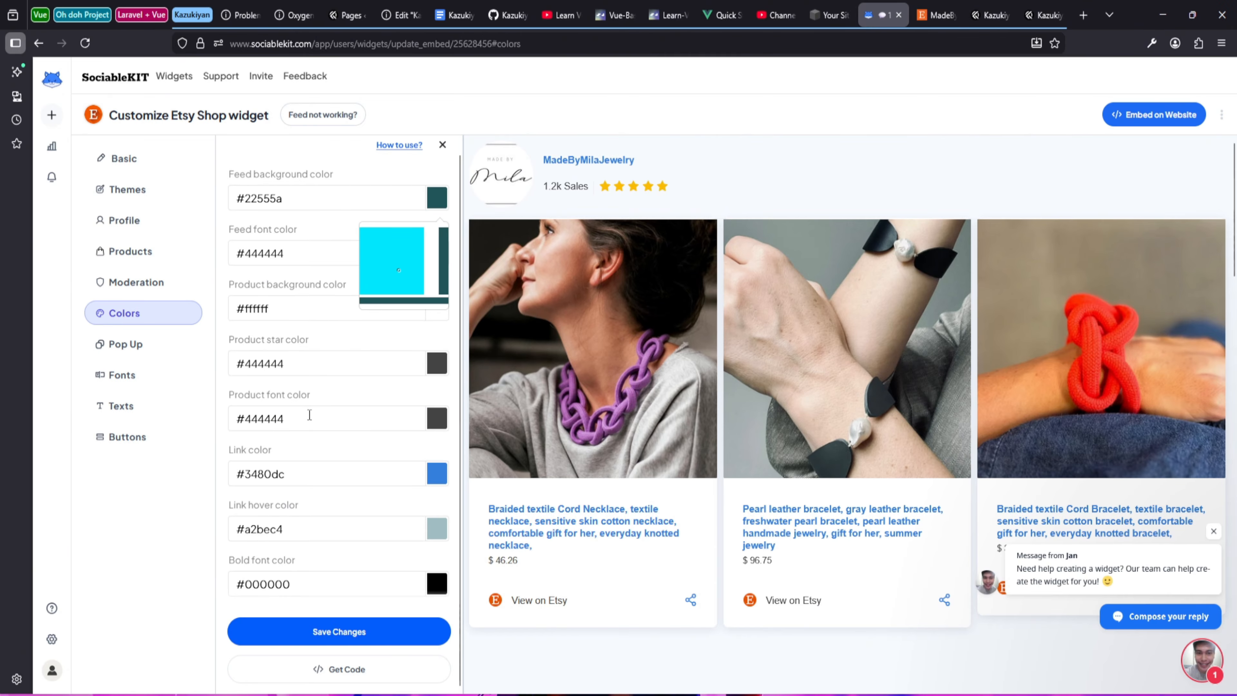
pyautogui.click(329, 632)
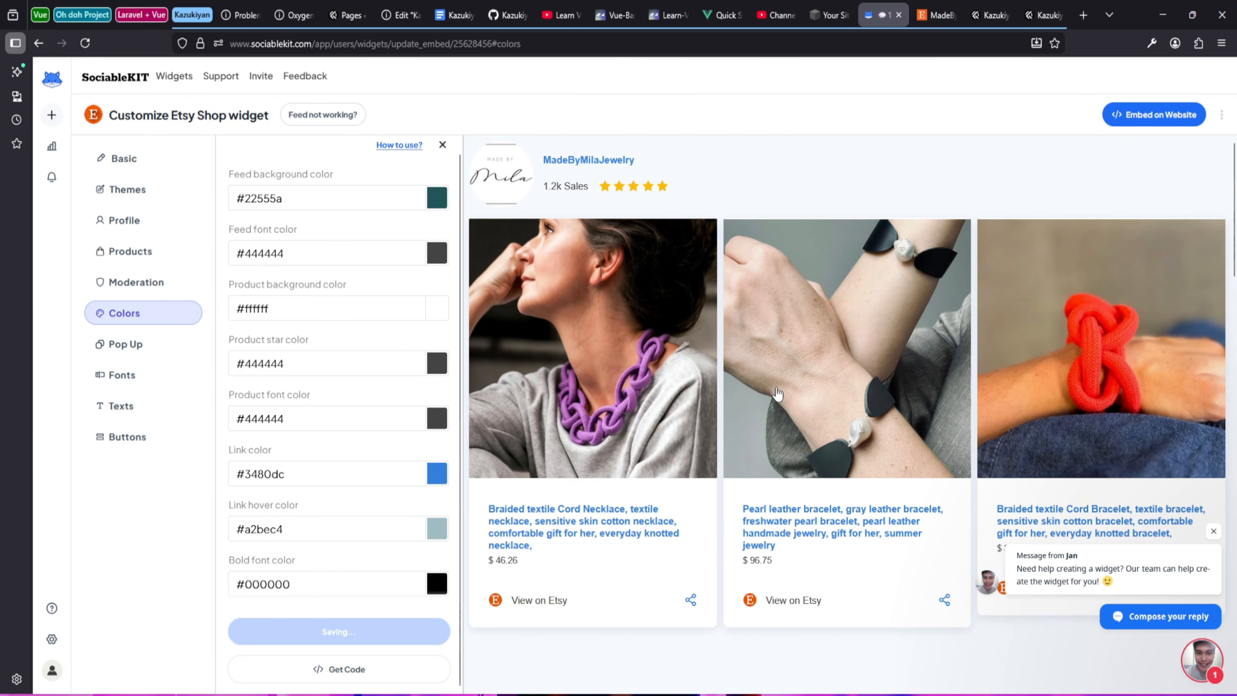
pyautogui.scroll(-5, 701, 507)
pyautogui.scroll(-5, 636, 498)
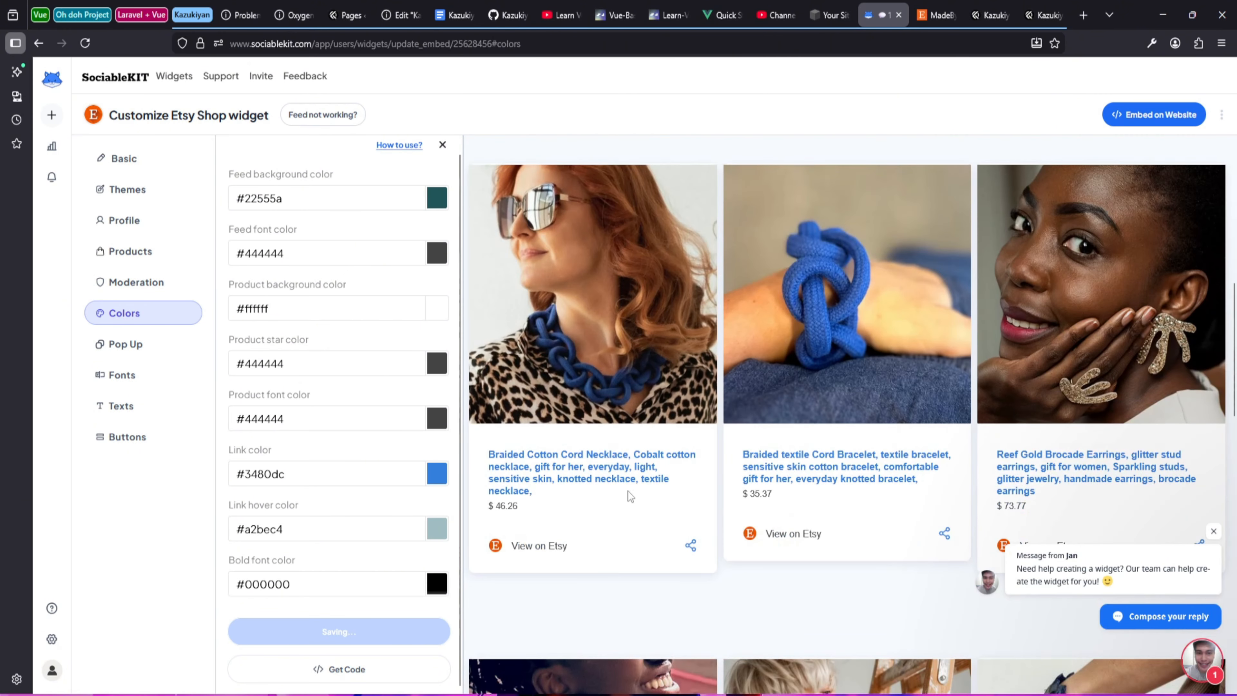
pyautogui.scroll(-3, 557, 472)
pyautogui.scroll(10, 565, 475)
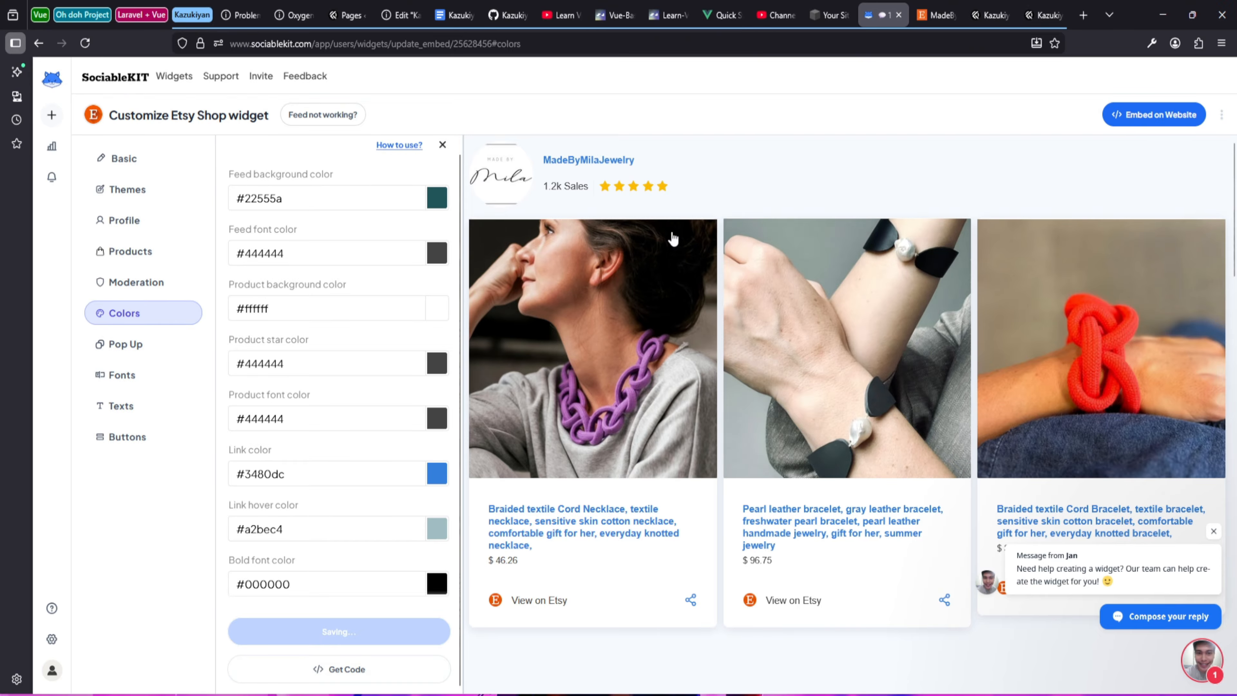
# - Switch to Squarespace and add a blank section to the home page directly below the laptop photo section
pyautogui.click(828, 14)
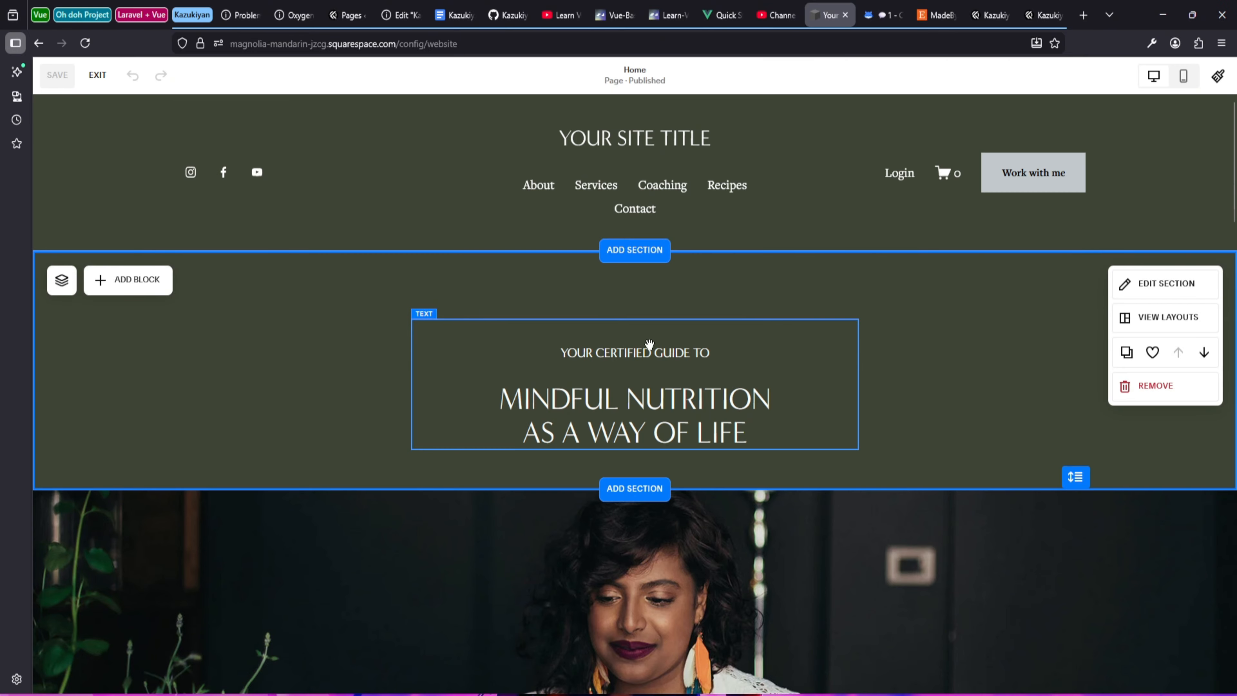
pyautogui.scroll(-10, 897, 435)
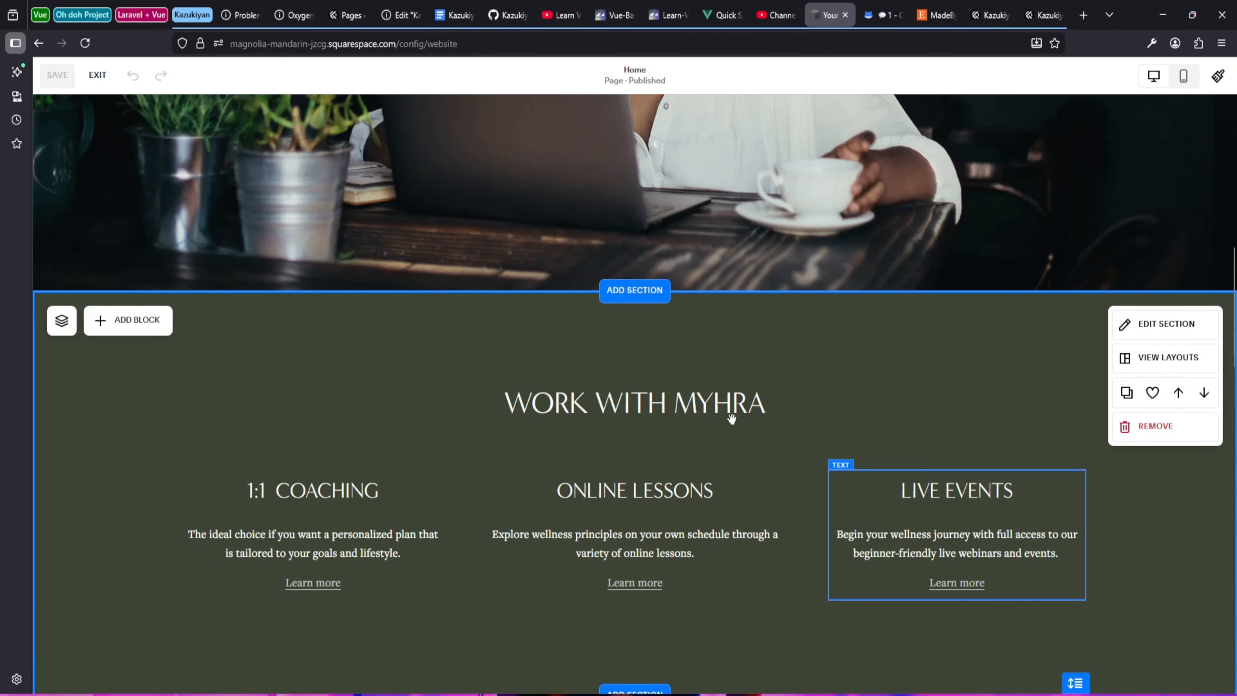
pyautogui.scroll(10, 834, 456)
pyautogui.scroll(-10, 715, 371)
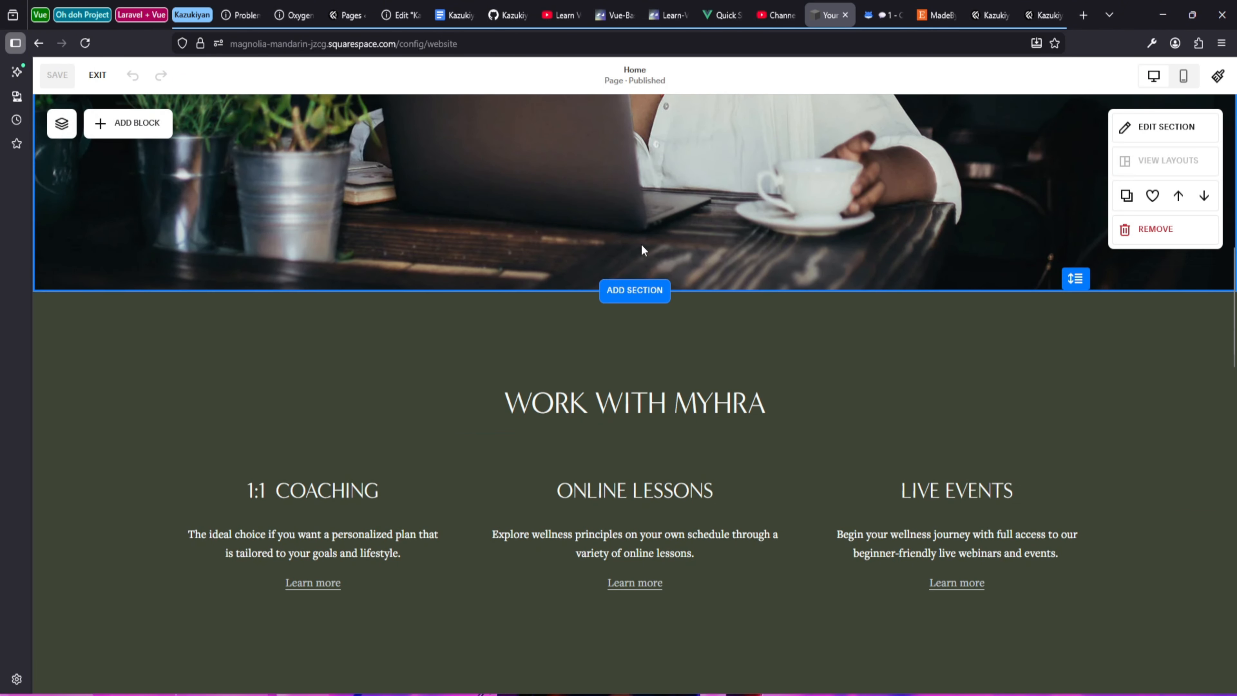
pyautogui.scroll(10, 755, 433)
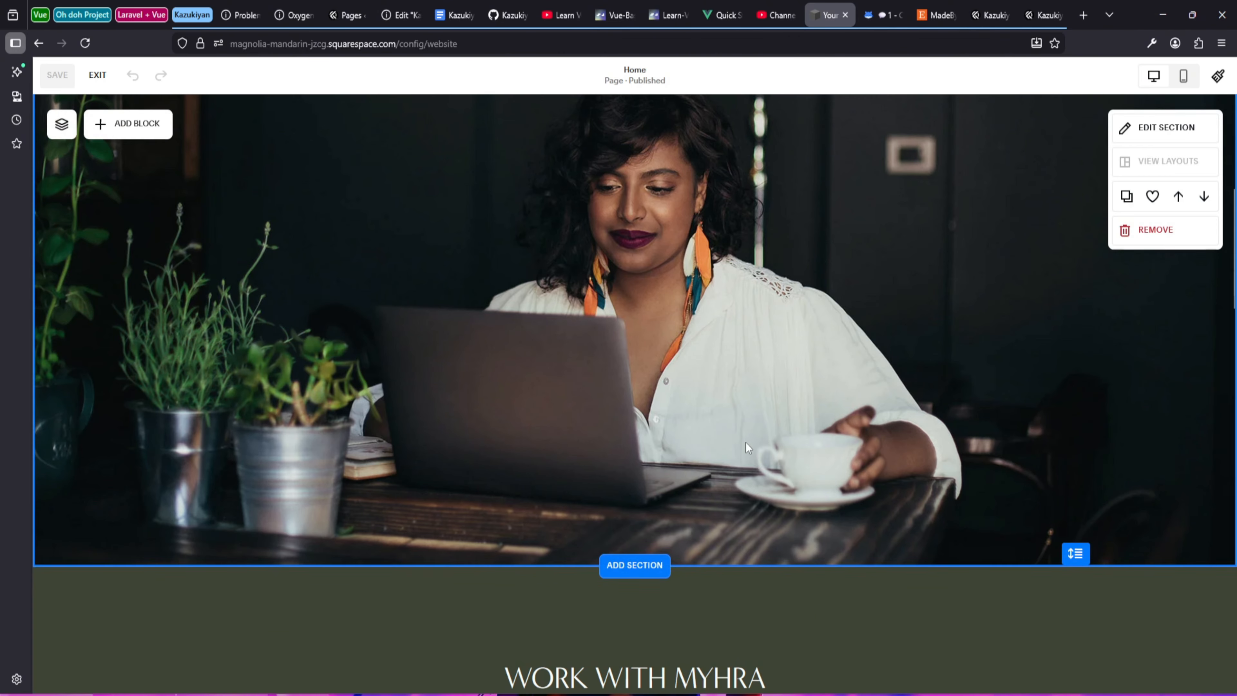
pyautogui.scroll(-5, 682, 380)
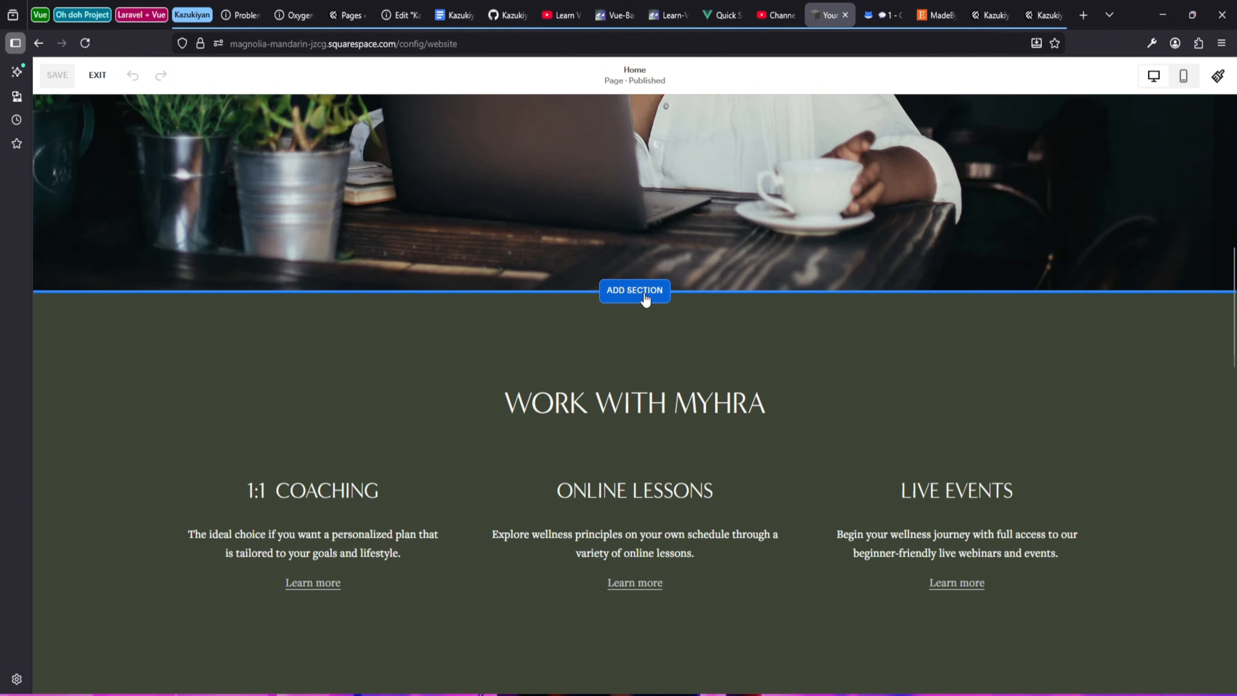
pyautogui.click(647, 294)
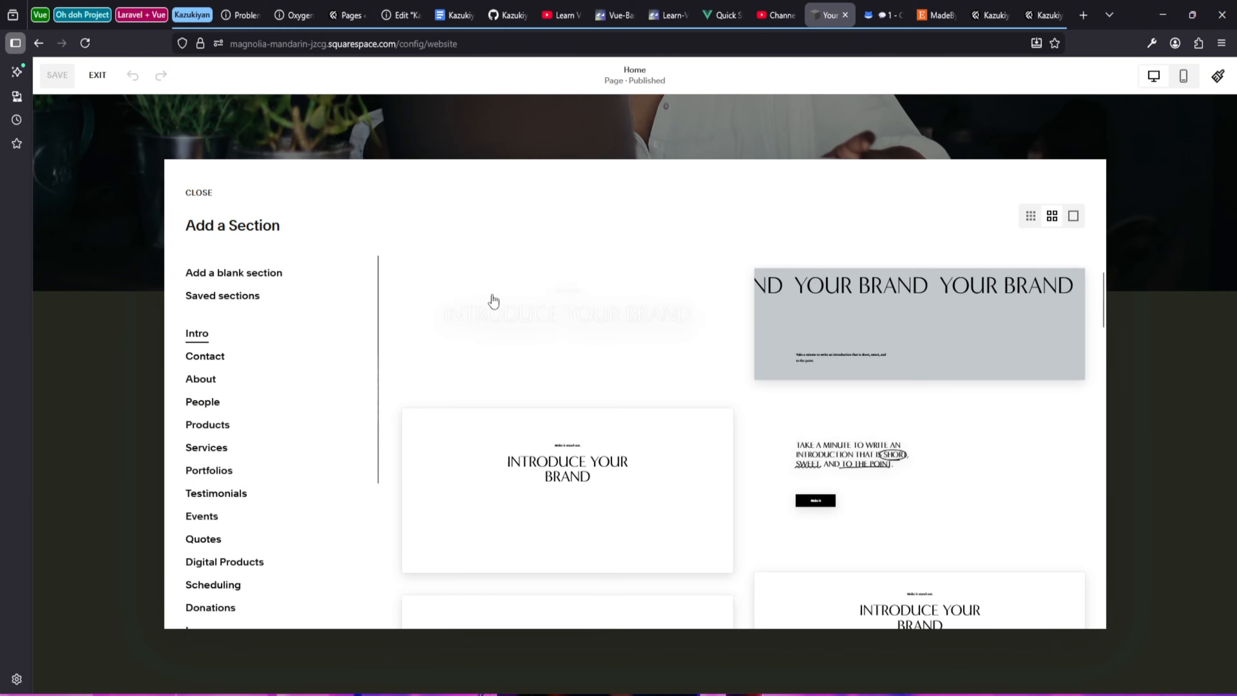
pyautogui.click(234, 272)
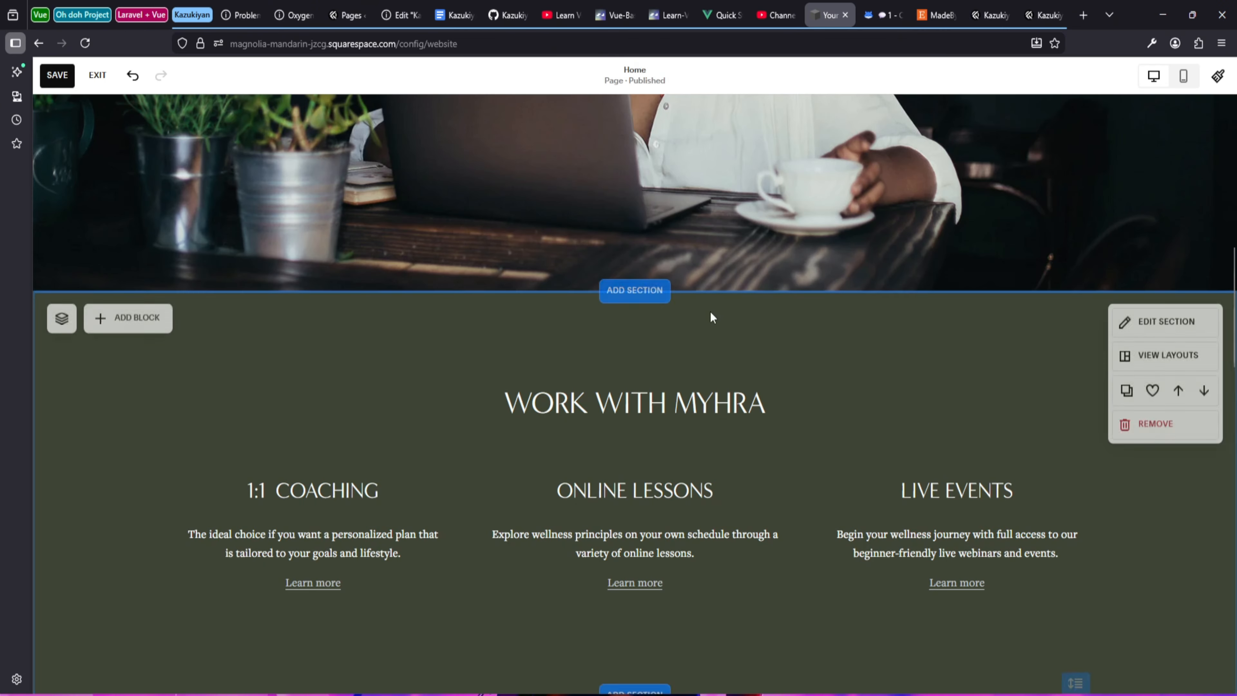
pyautogui.scroll(1, 715, 383)
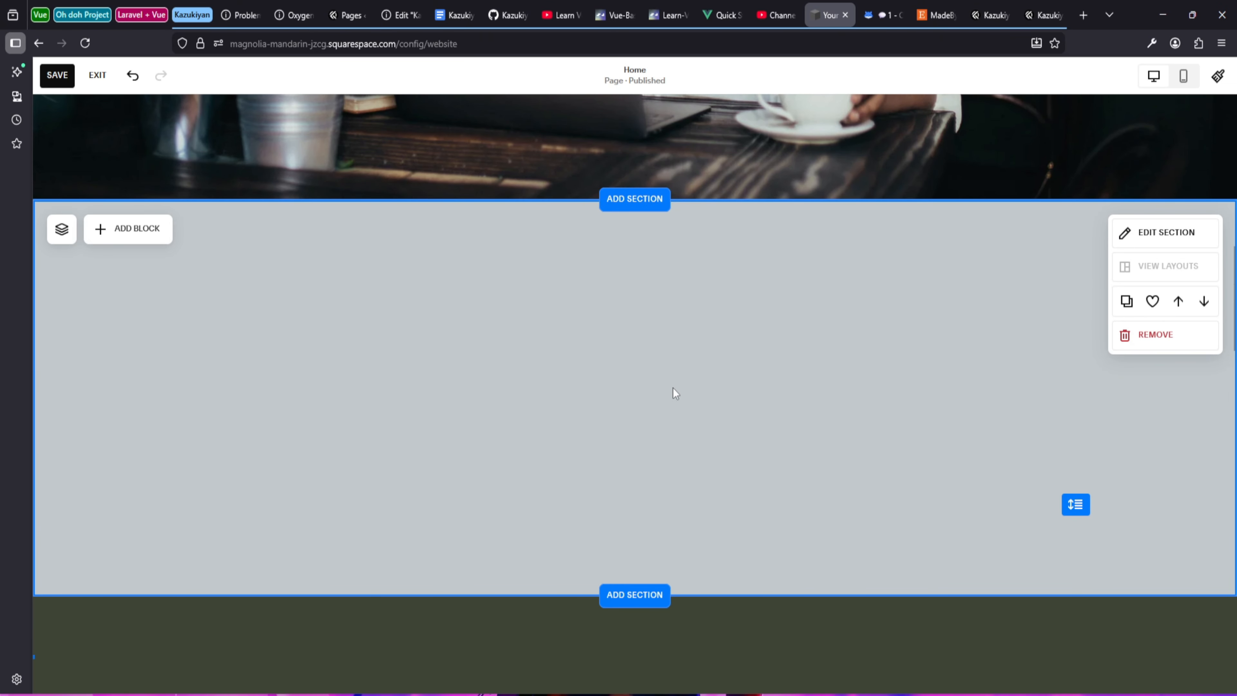
# - Add a Code block to the new blank section and select it
pyautogui.click(127, 232)
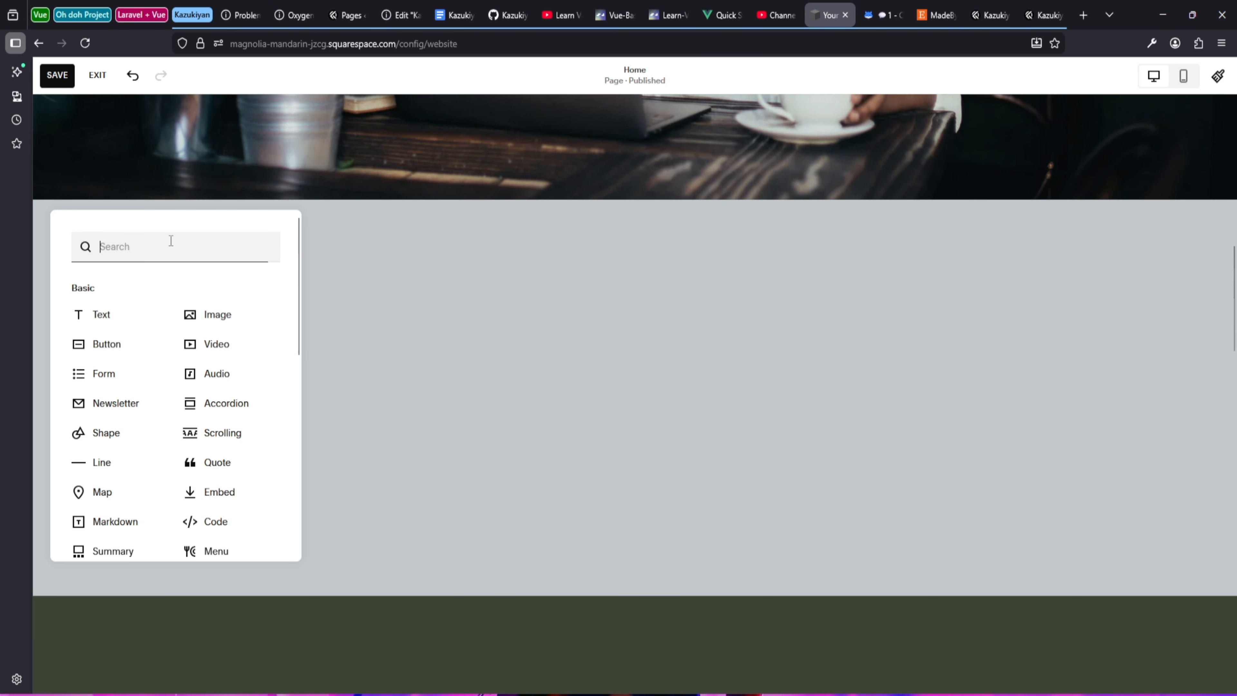
pyautogui.scroll(-1, 205, 439)
pyautogui.click(200, 455)
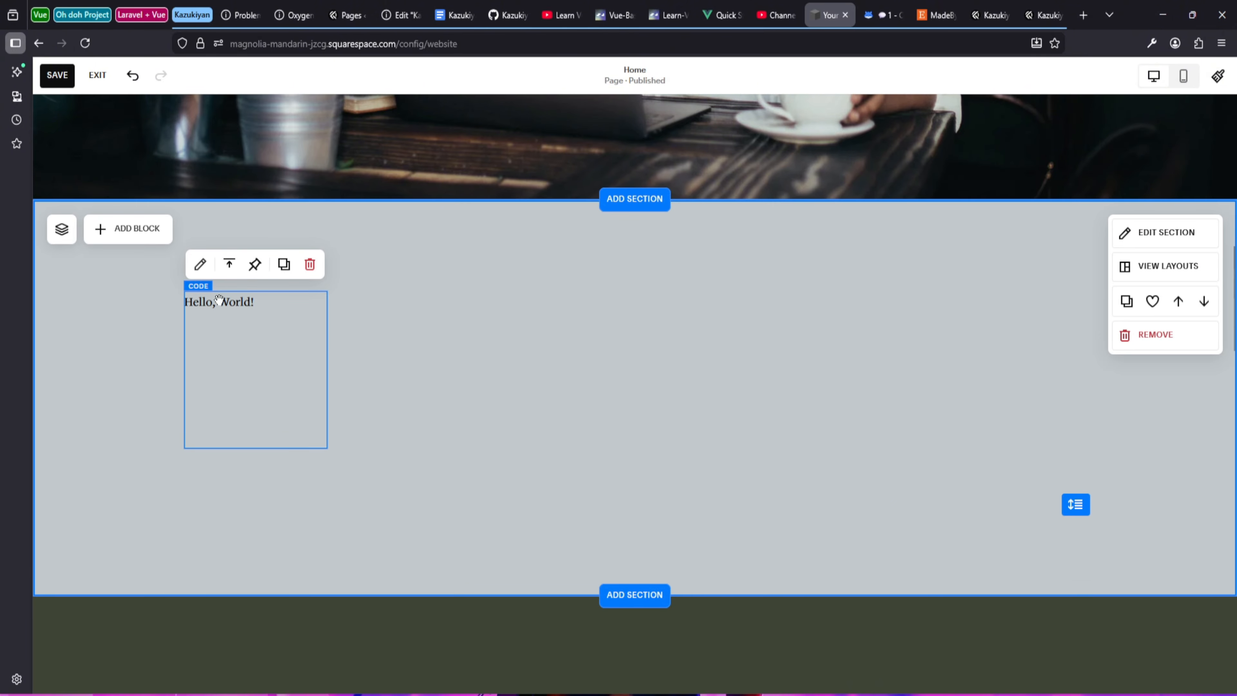
pyautogui.click(235, 318)
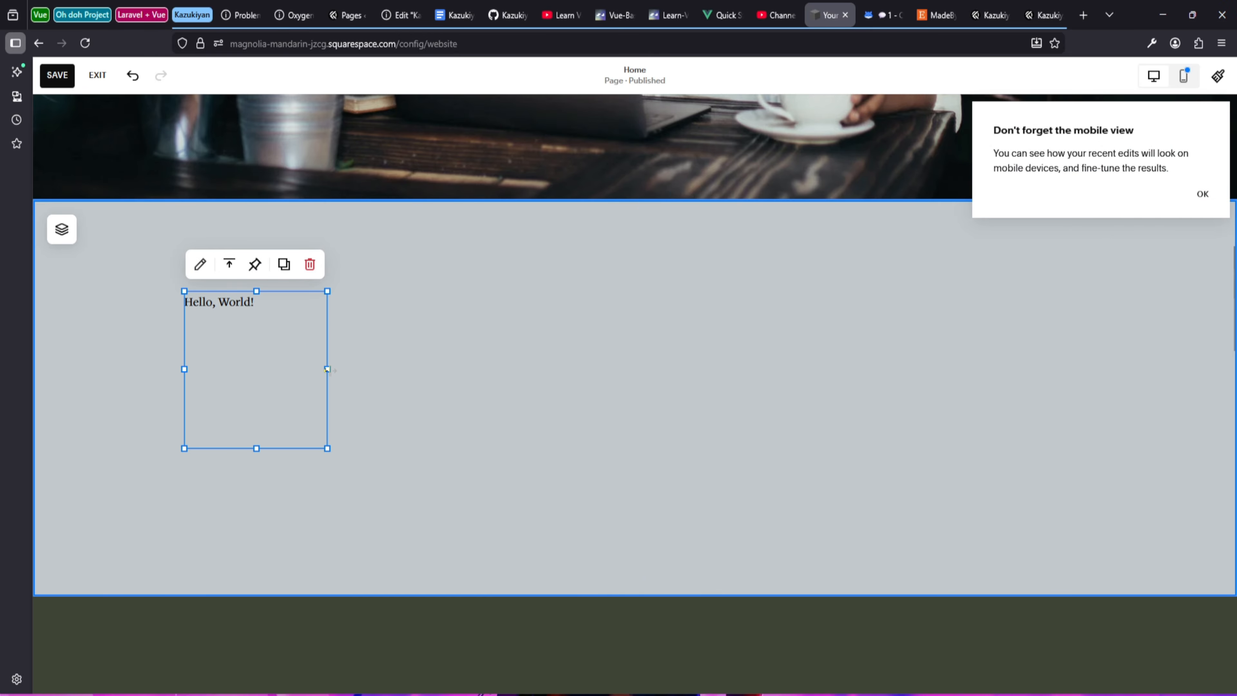
# - Widen the code block to span the section's content area and open its code for editing
pyautogui.moveTo(327, 369); pyautogui.dragTo(1083, 388)
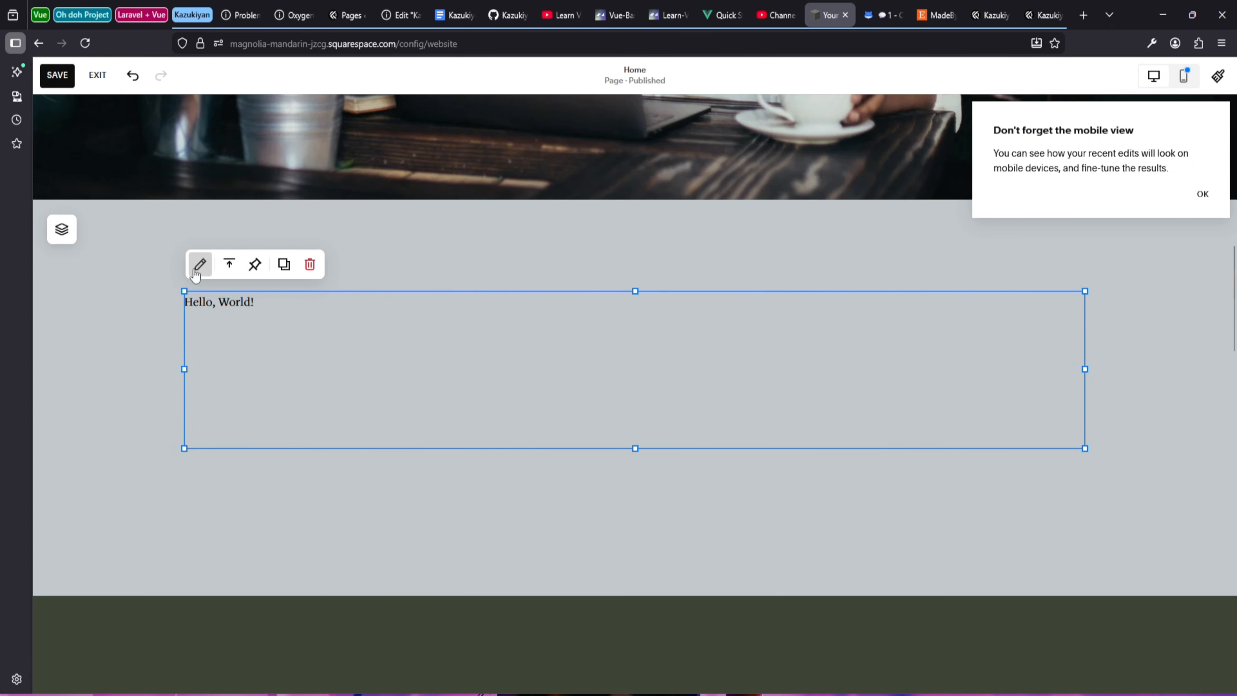
pyautogui.click(200, 264)
pyautogui.moveTo(996, 306); pyautogui.dragTo(478, 234)
# - Switch to SociableKIT, choose Squarespace as the website builder for embedding, and copy the Etsy Shop widget's JavaScript code
pyautogui.click(870, 7)
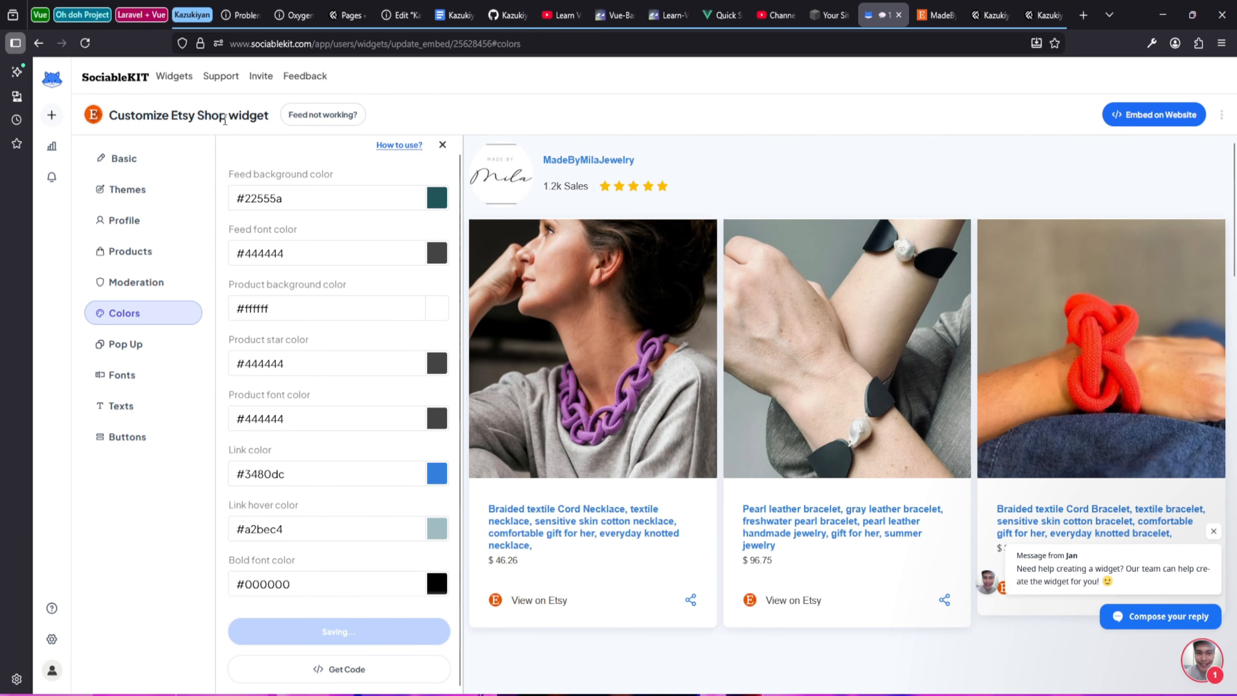
pyautogui.click(1115, 115)
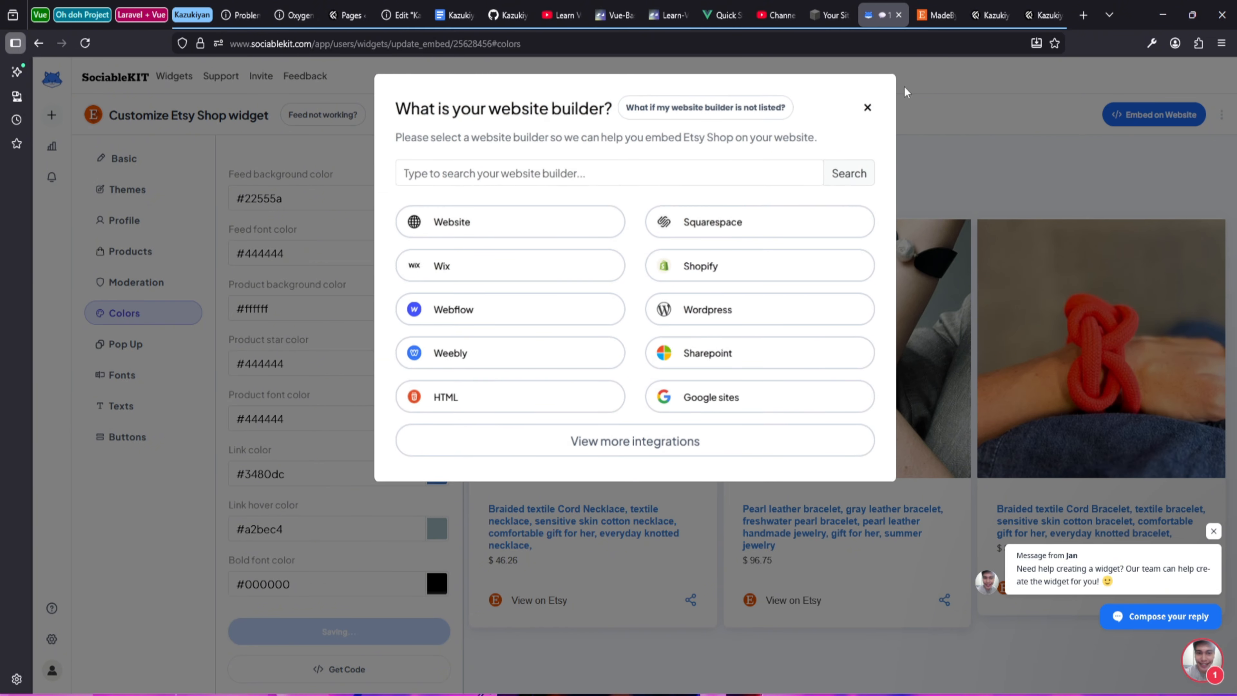
pyautogui.click(865, 111)
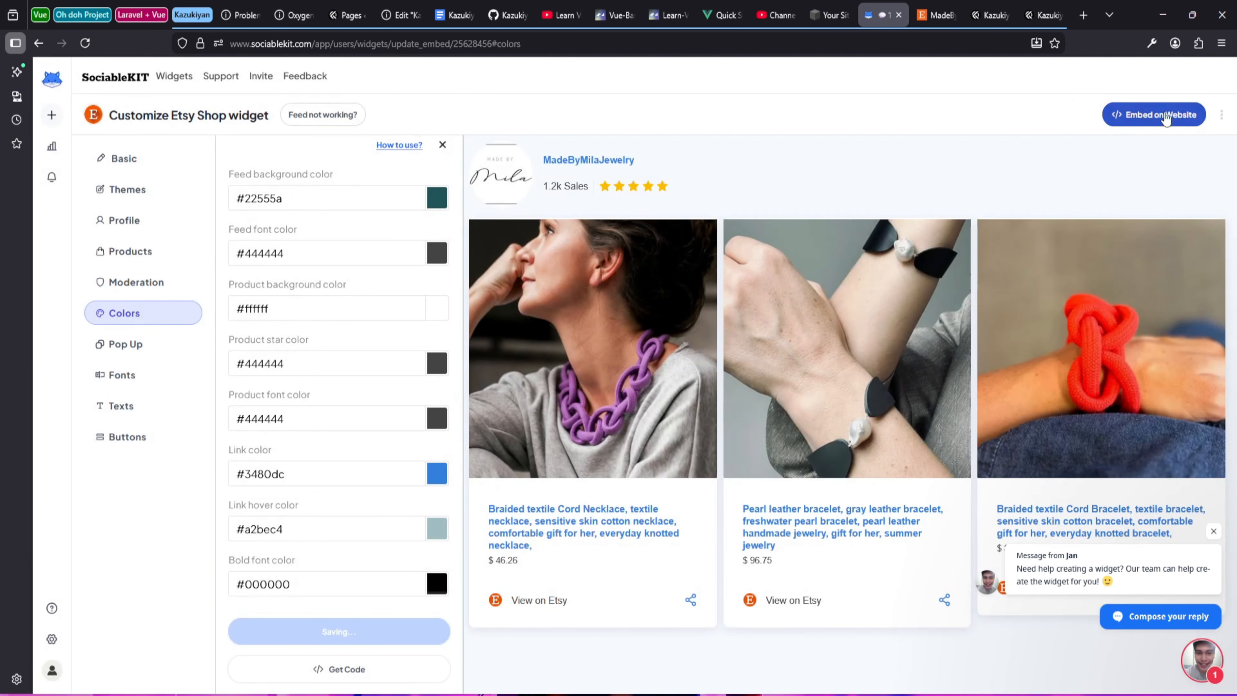
pyautogui.click(1162, 119)
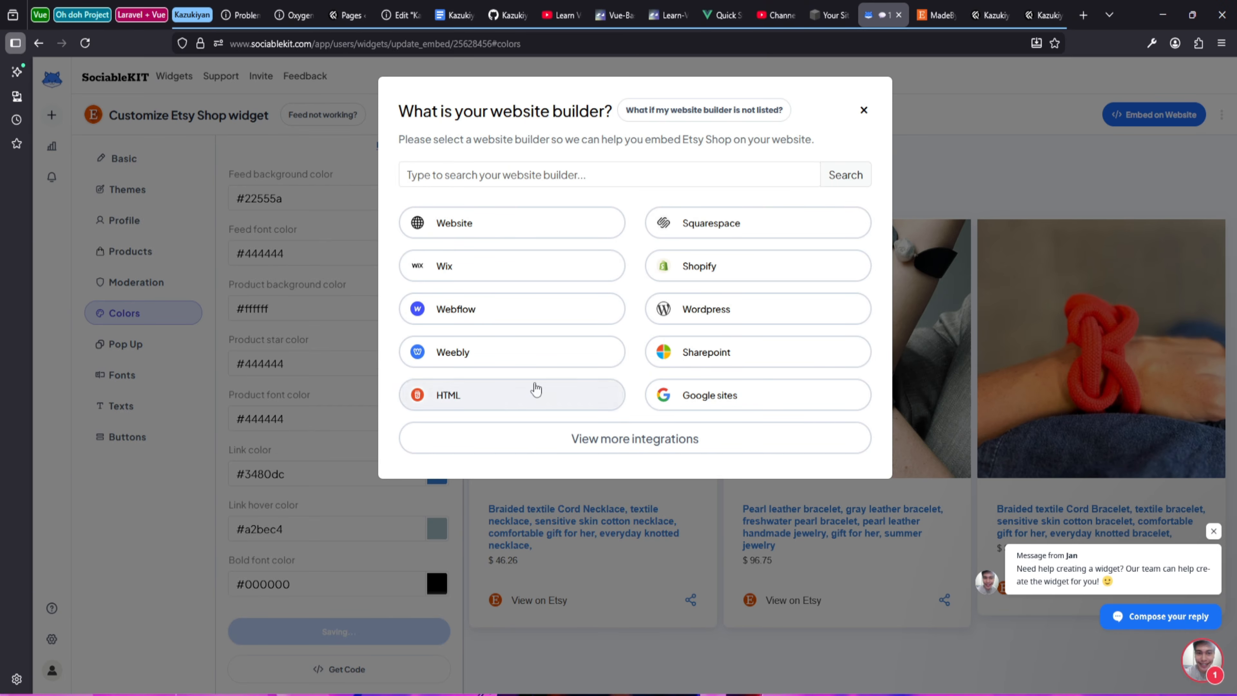
pyautogui.click(731, 225)
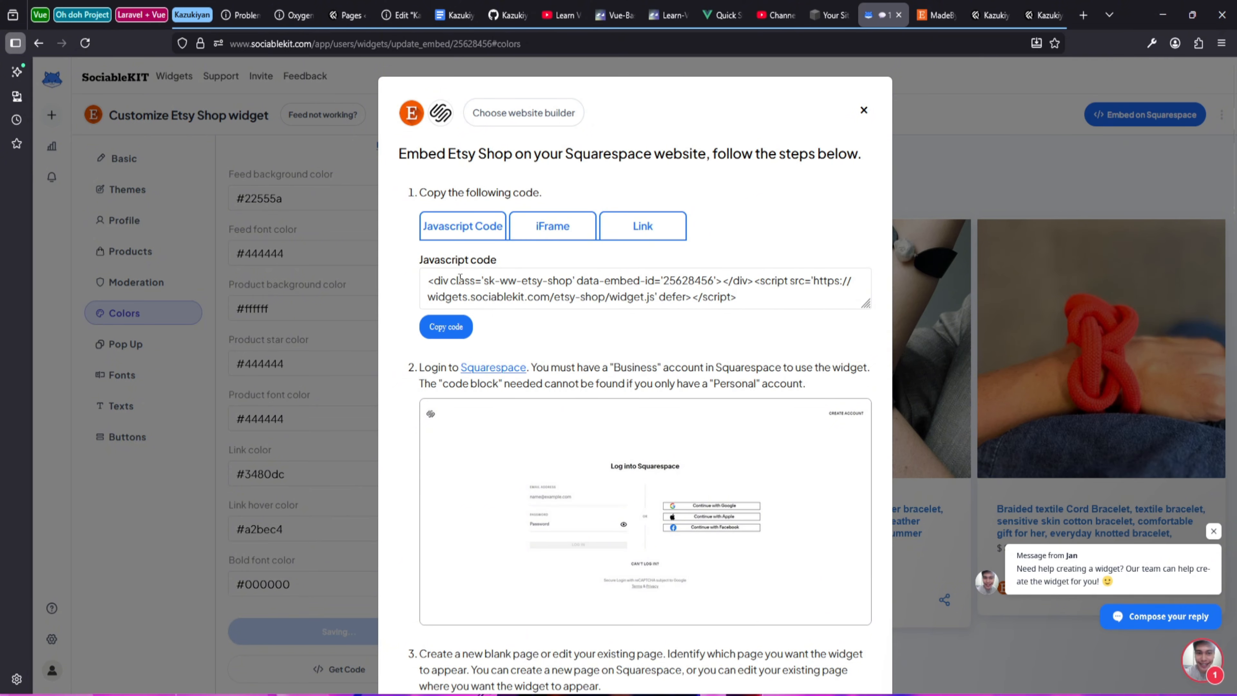
pyautogui.scroll(-8, 588, 286)
pyautogui.scroll(8, 587, 286)
pyautogui.click(444, 327)
# - Switch to Squarespace and replace the code block's Hello, World! HTML with the copied widget embed code
pyautogui.click(828, 14)
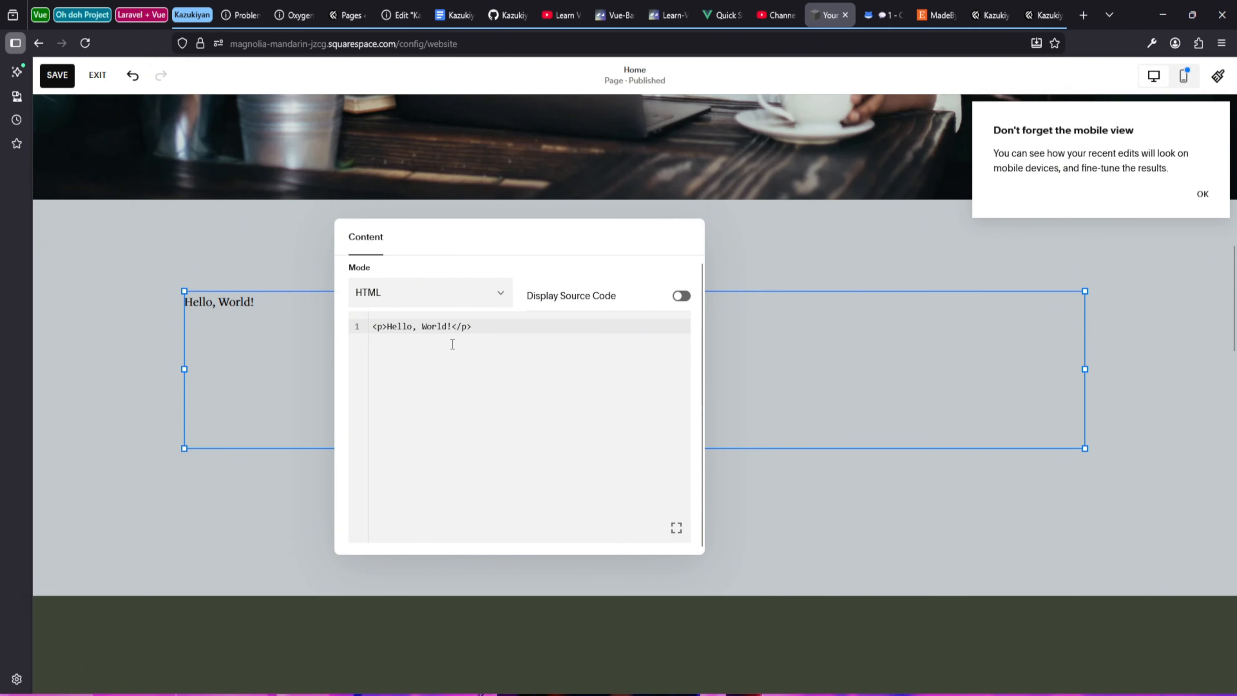
pyautogui.hotkey('ctrl', 'a')
pyautogui.rightClick(414, 326)
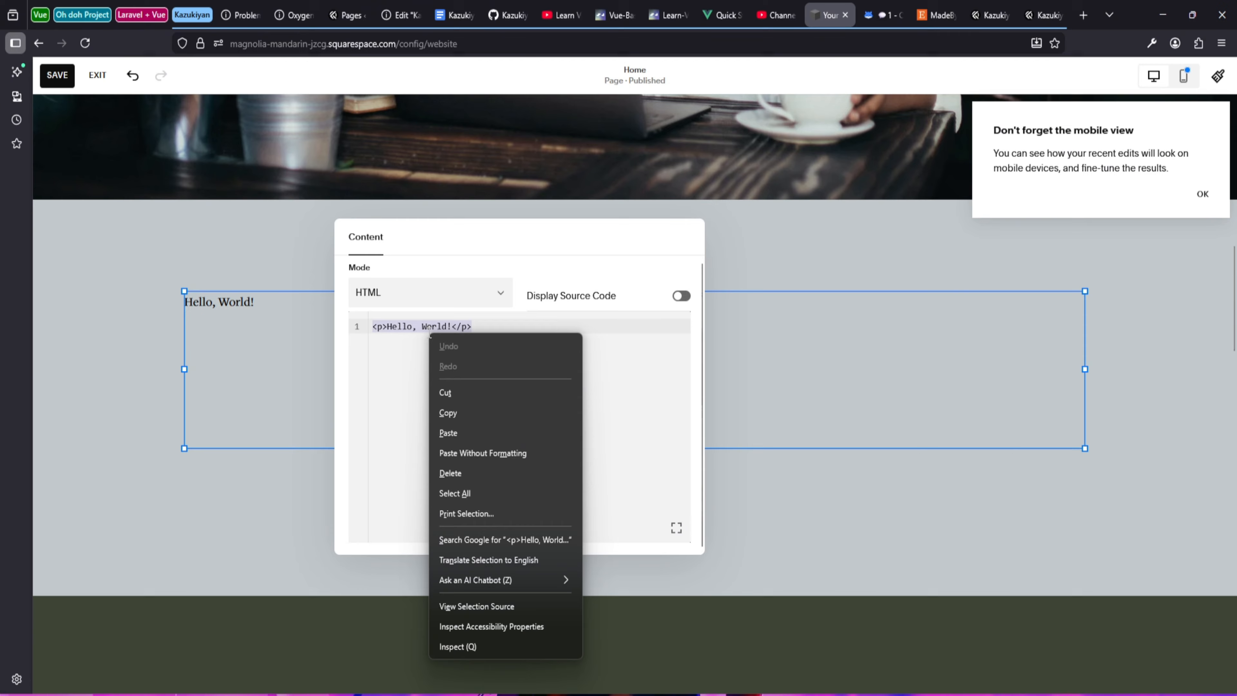
pyautogui.click(463, 431)
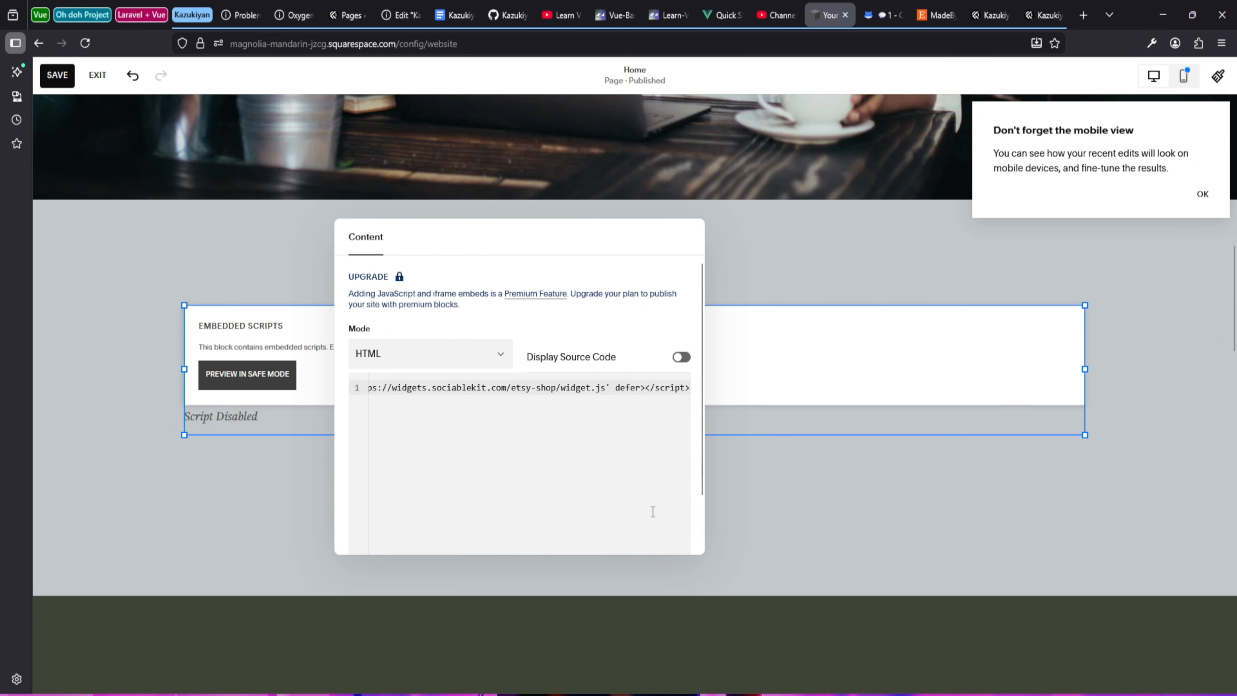
pyautogui.click(875, 327)
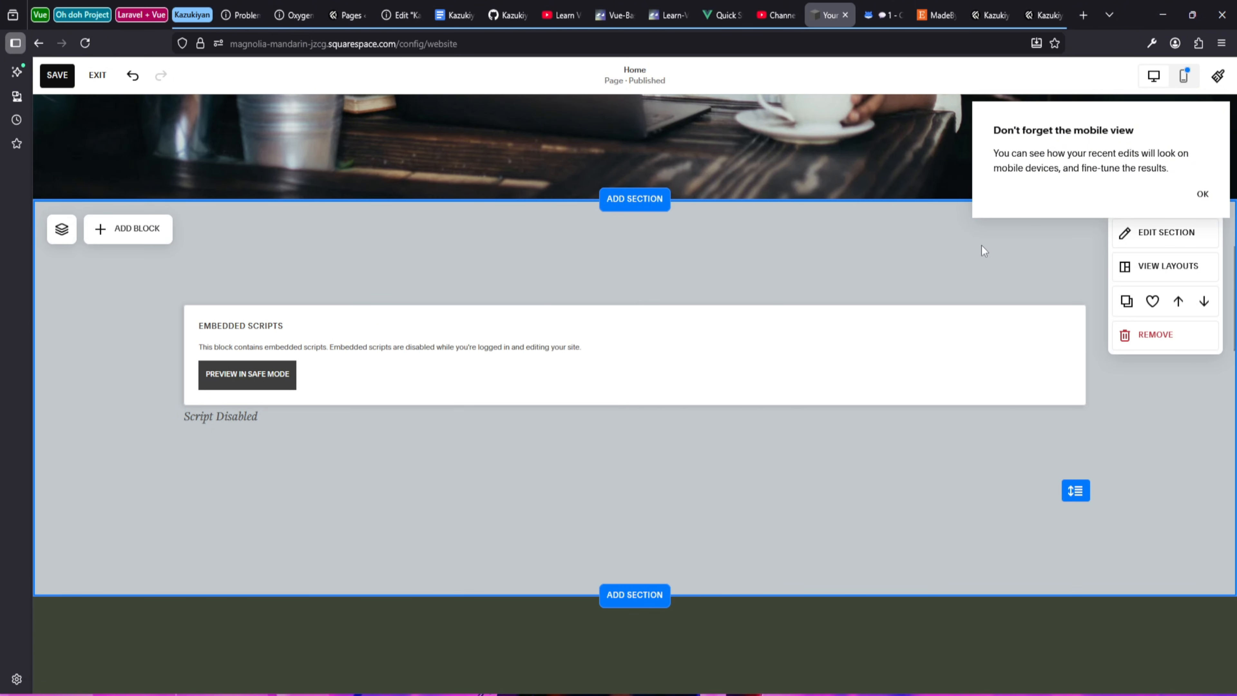
# - Save the home page changes and preview the code block's embedded script in safe mode
pyautogui.click(1190, 197)
pyautogui.click(57, 74)
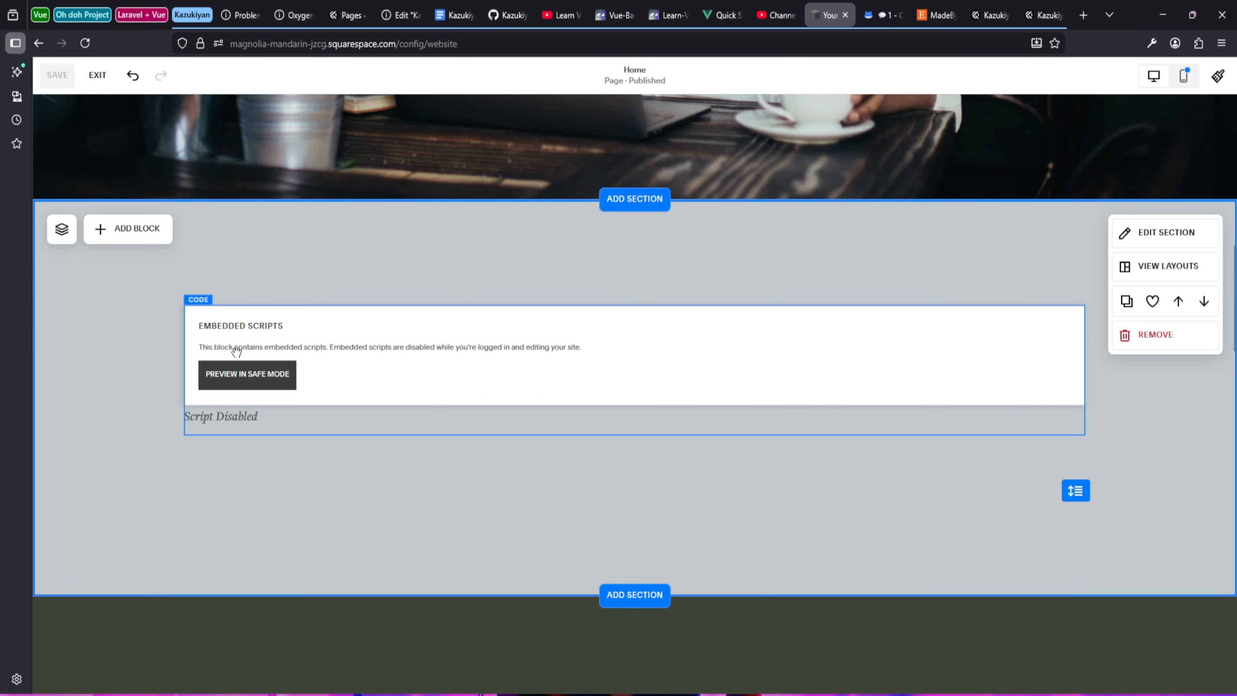
pyautogui.click(250, 375)
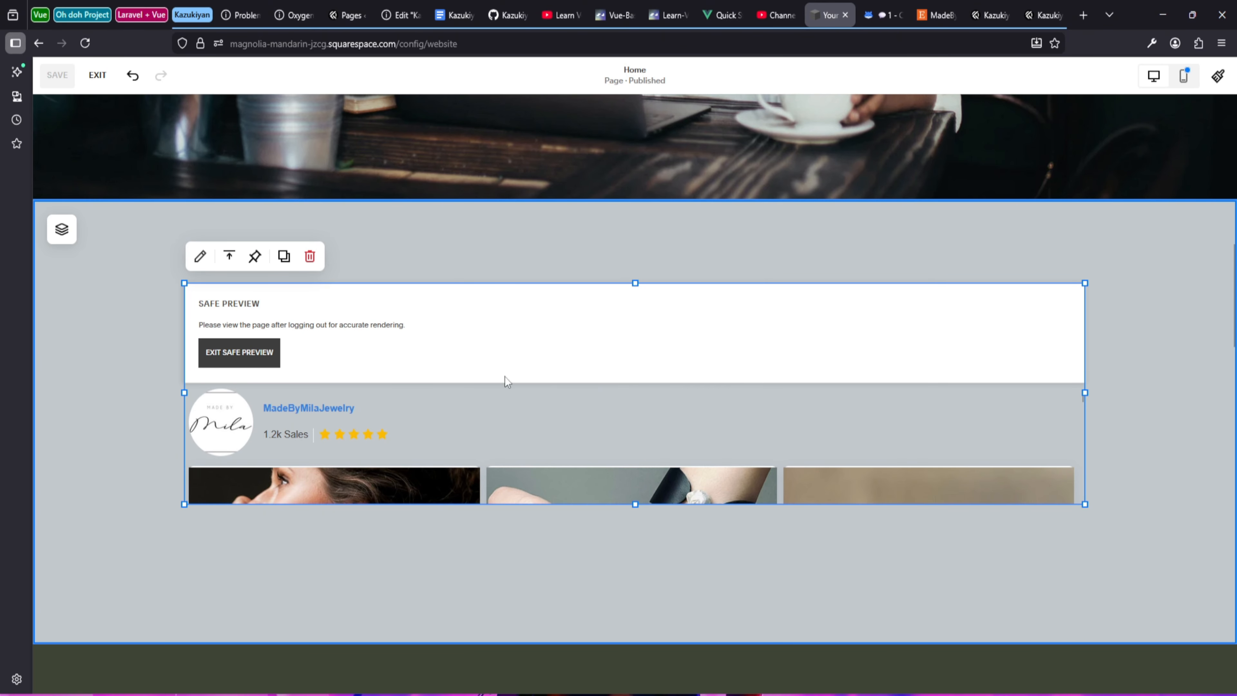
# - Exit page editing, find the embedded Etsy feed on the home page, and expand the site preview to full screen
pyautogui.click(97, 75)
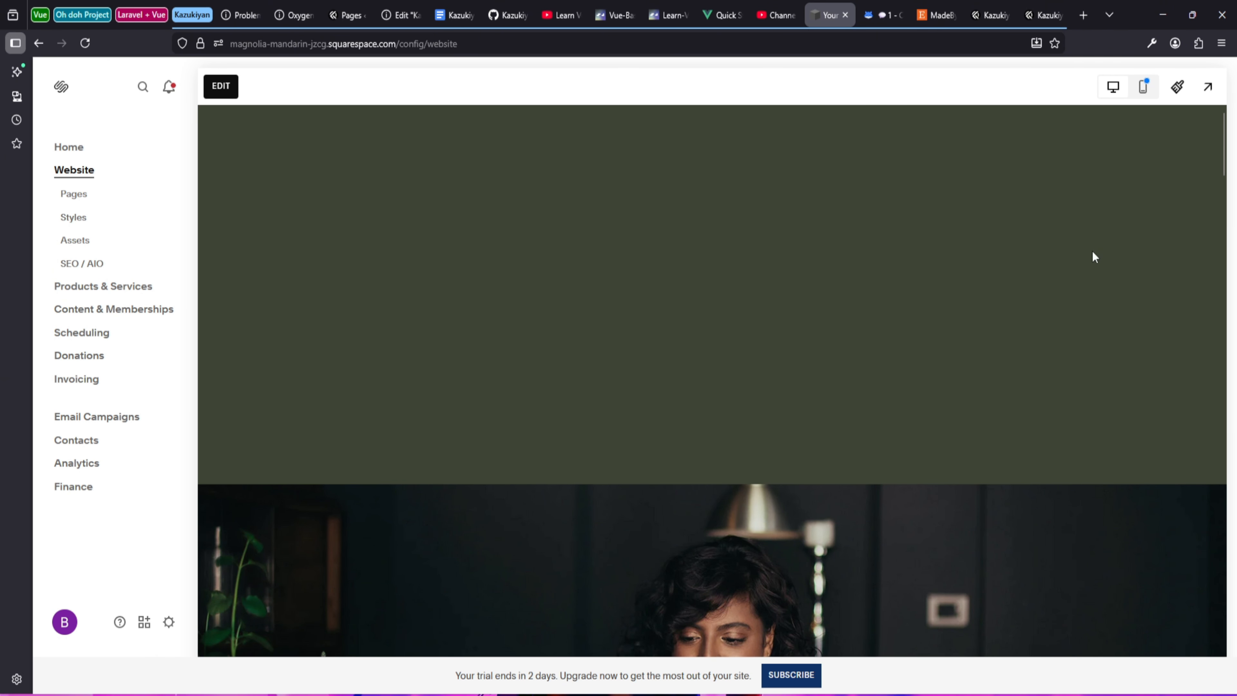
pyautogui.scroll(-10, 1023, 315)
pyautogui.scroll(3, 1023, 316)
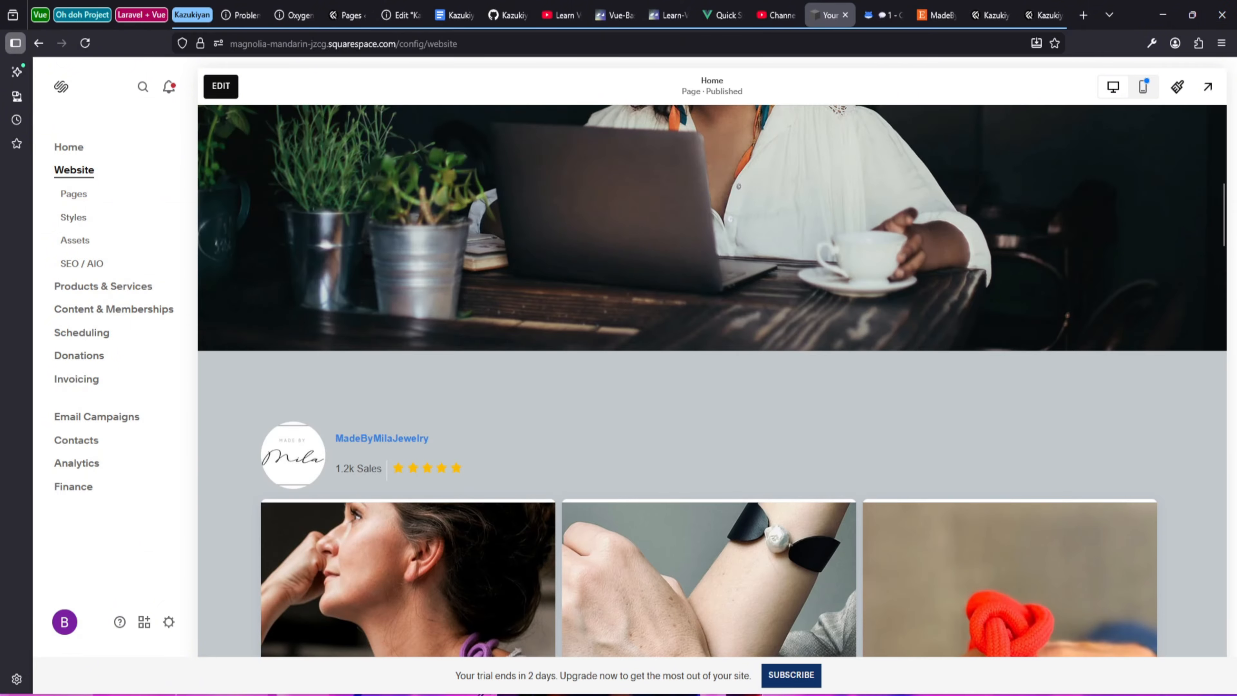
pyautogui.click(1208, 87)
# - Examine the embedded Etsy shop feed on the full-screen home page, checking its background, product cards and column spacing
pyautogui.scroll(-8, 566, 435)
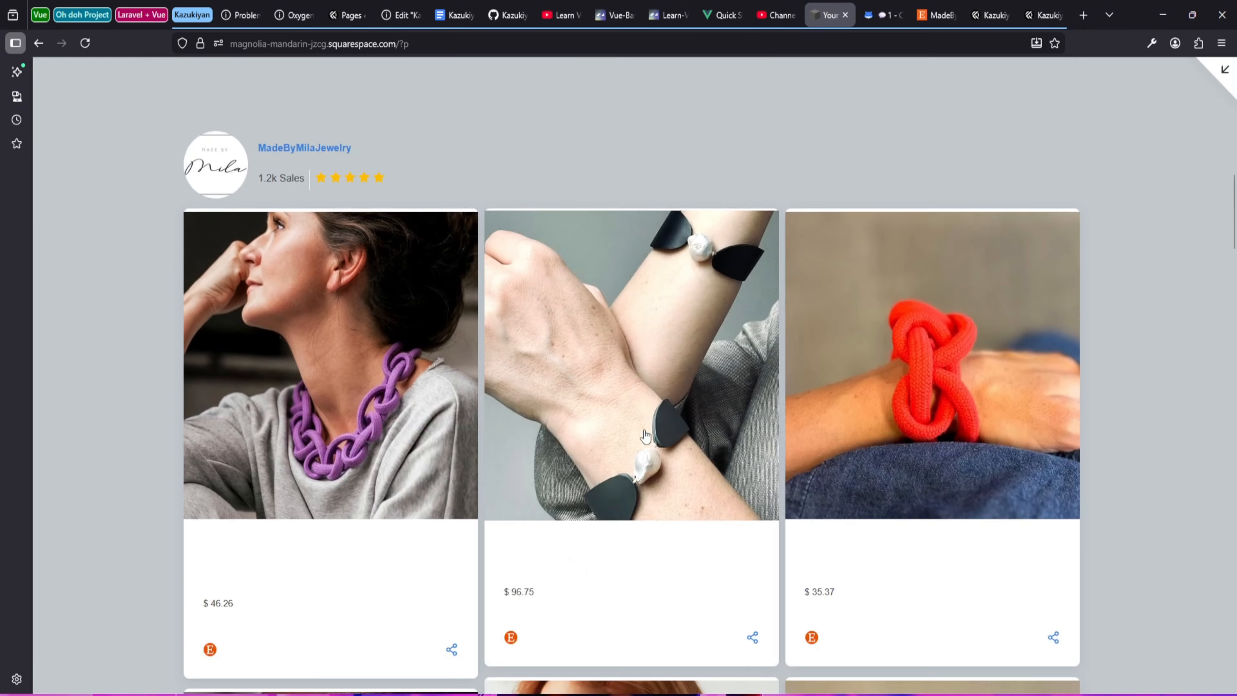
pyautogui.scroll(-12, 637, 428)
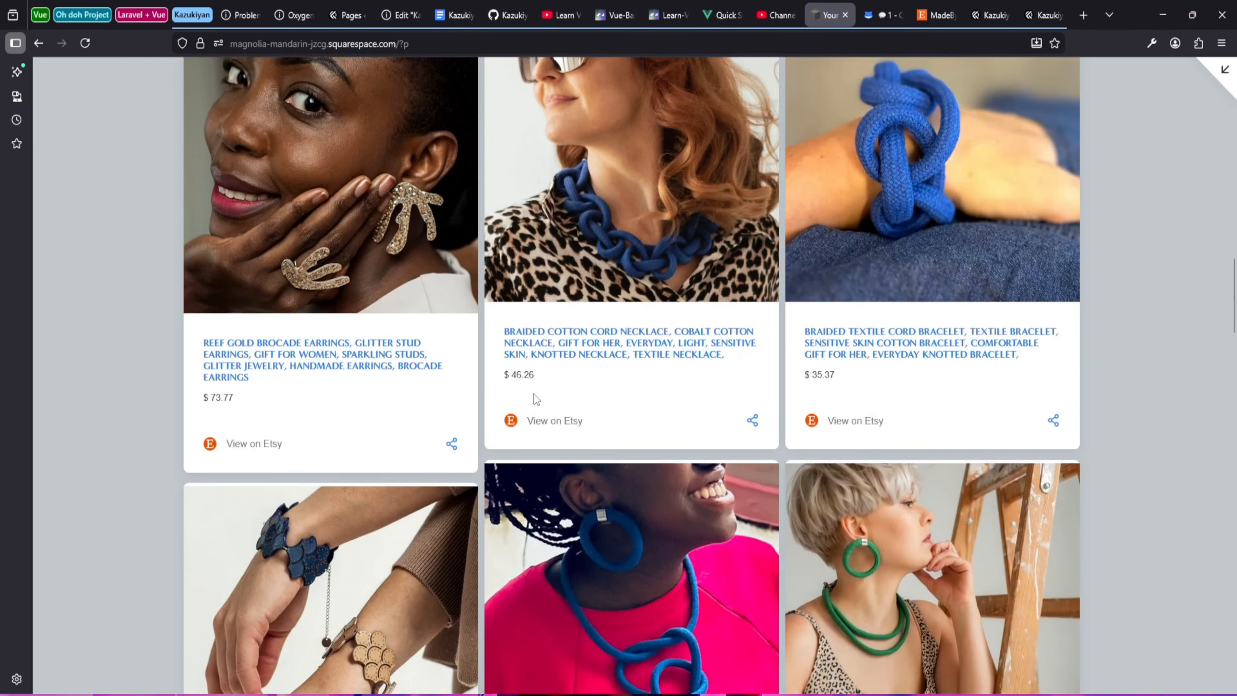
pyautogui.scroll(-8, 587, 411)
pyautogui.scroll(15, 825, 452)
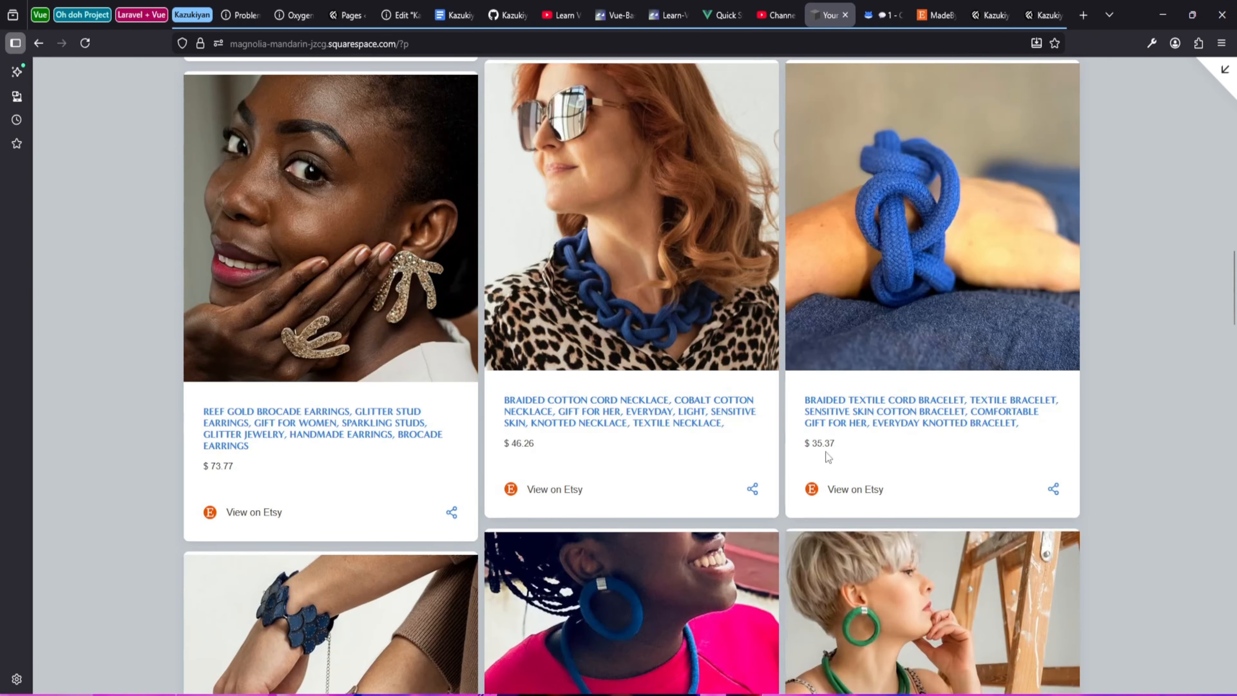
pyautogui.scroll(7, 837, 461)
pyautogui.scroll(-7, 682, 365)
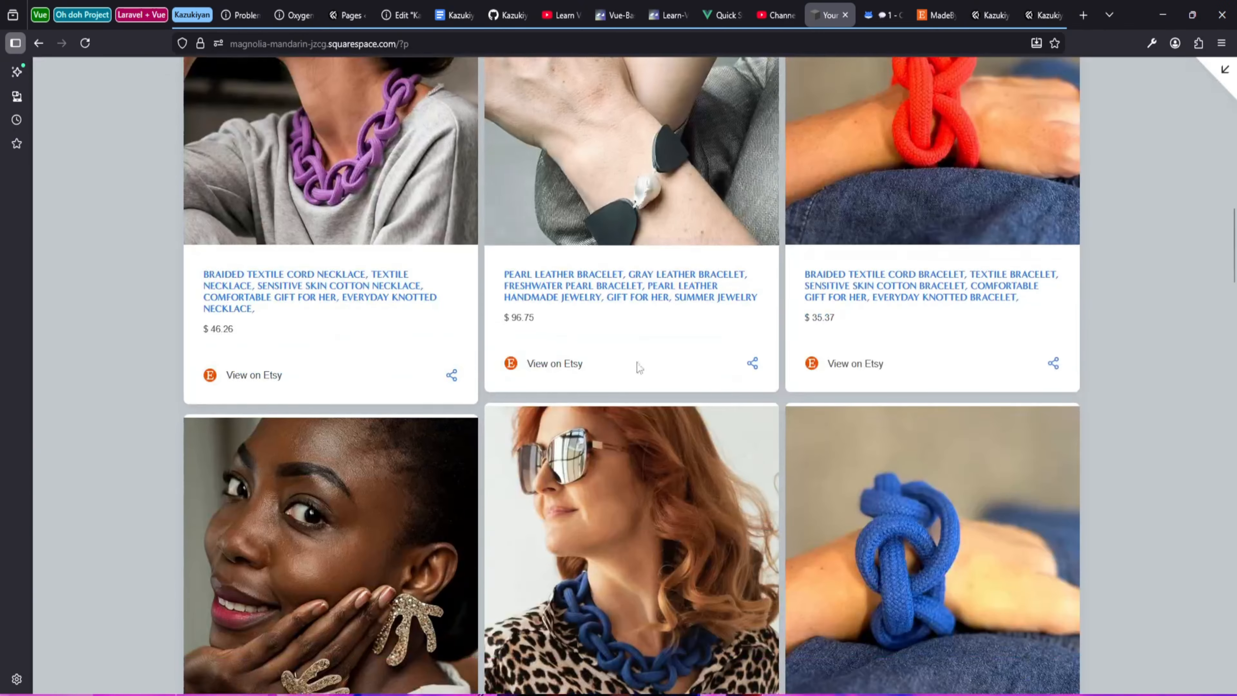
pyautogui.scroll(-10, 573, 336)
pyautogui.scroll(15, 580, 429)
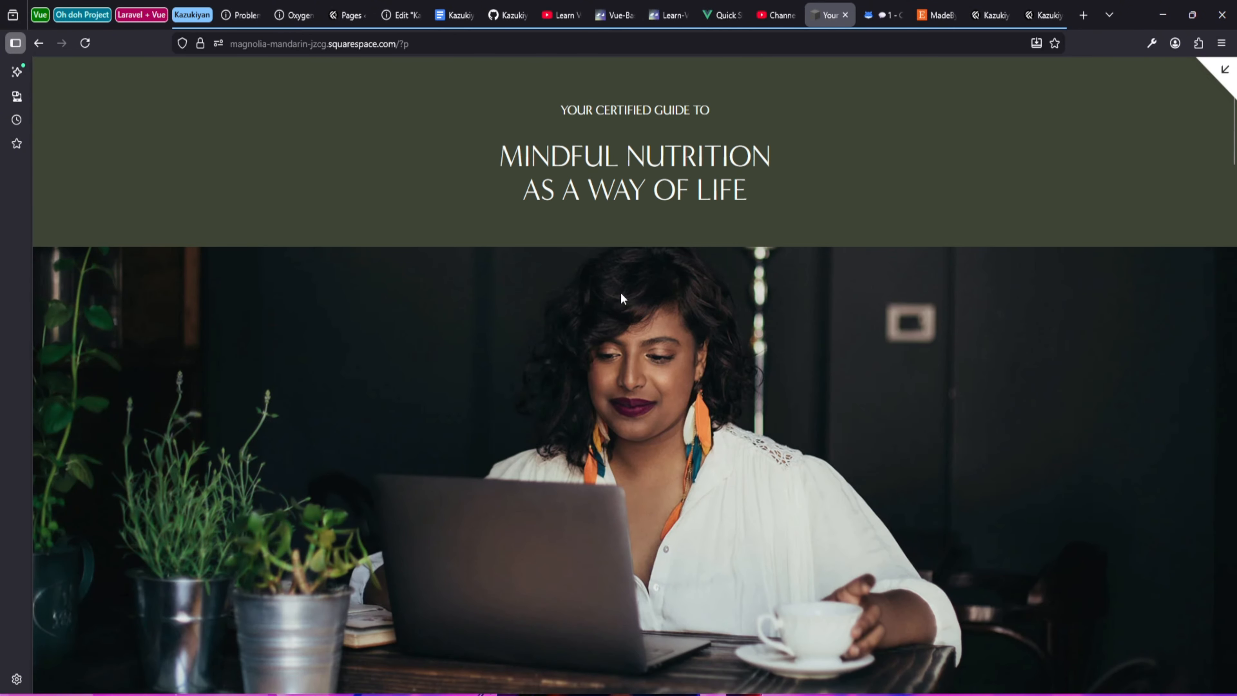
pyautogui.scroll(-15, 621, 296)
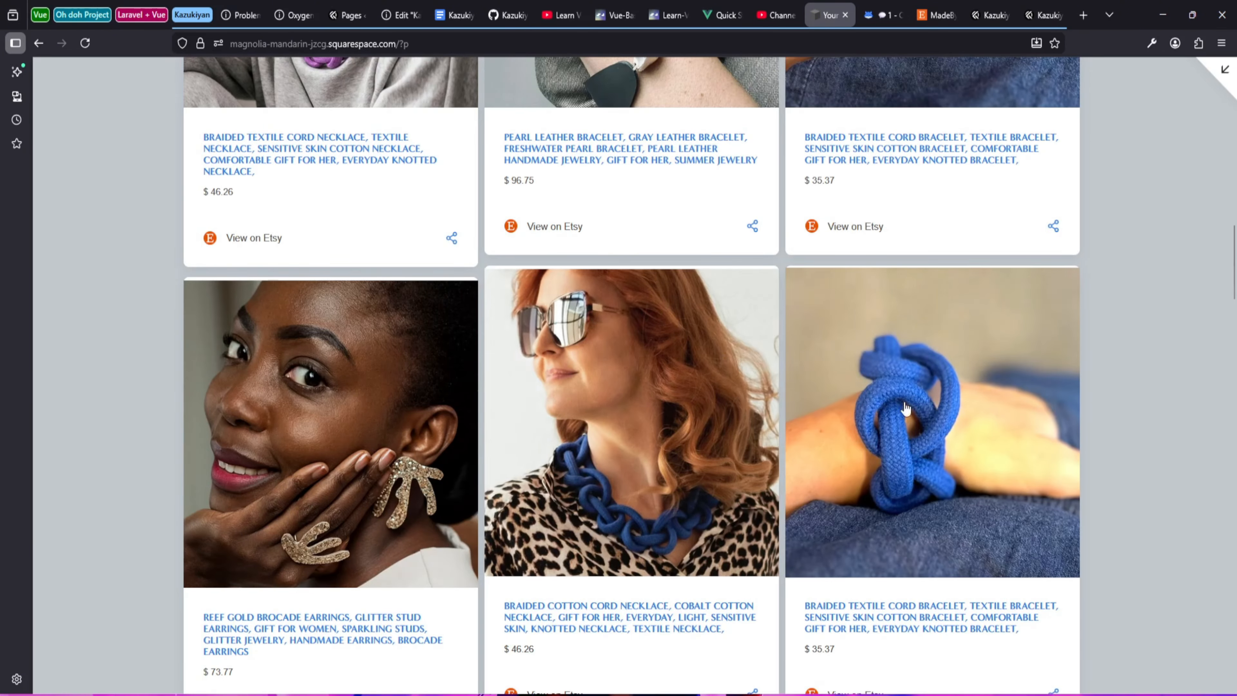
pyautogui.scroll(10, 905, 408)
pyautogui.scroll(-5, 581, 615)
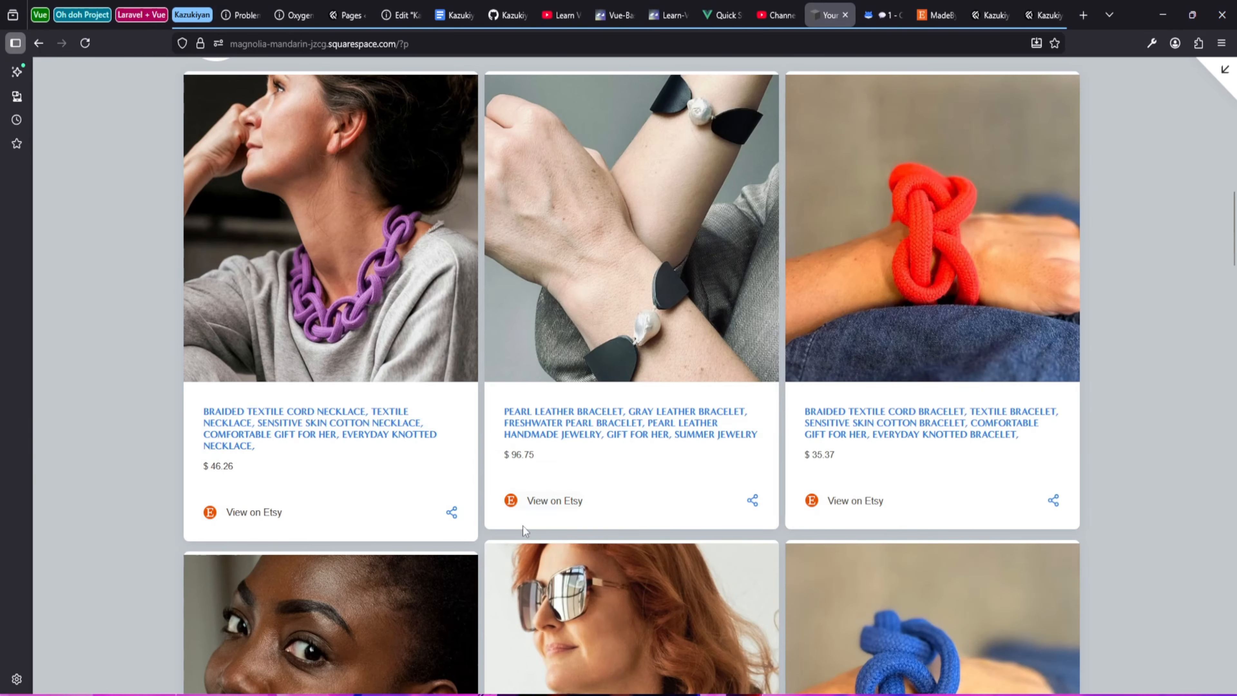
pyautogui.scroll(-5, 523, 530)
pyautogui.scroll(-5, 787, 377)
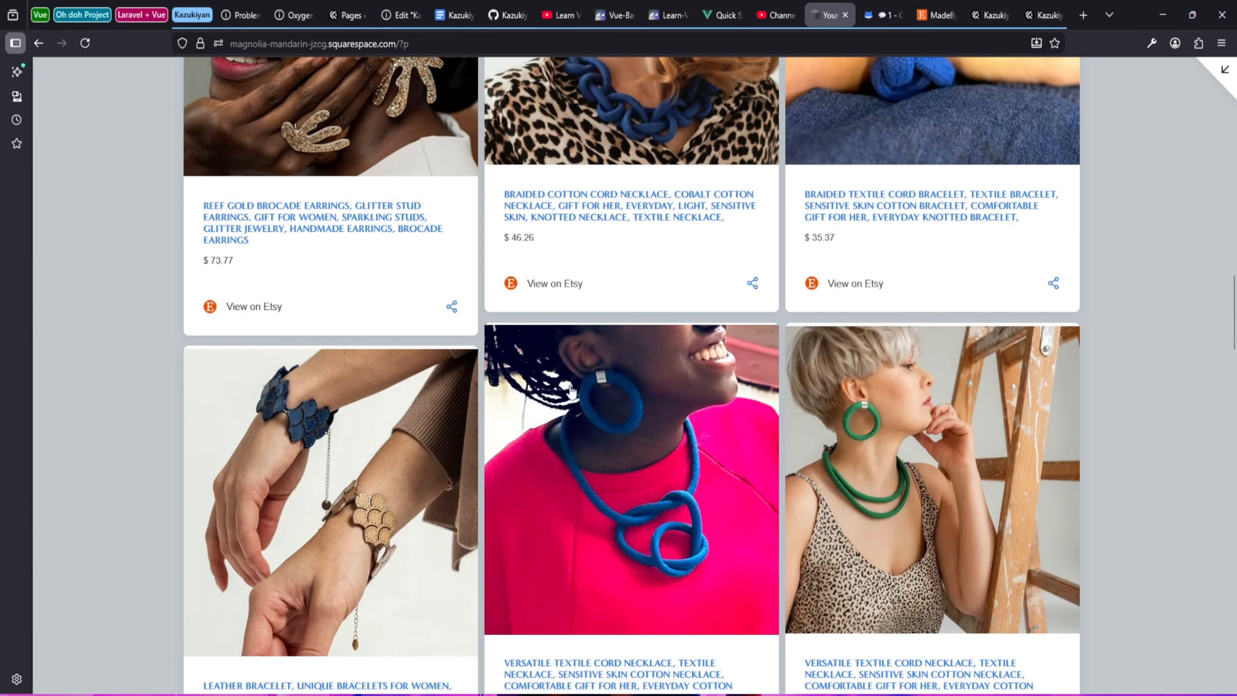
pyautogui.scroll(-5, 787, 423)
pyautogui.scroll(15, 766, 420)
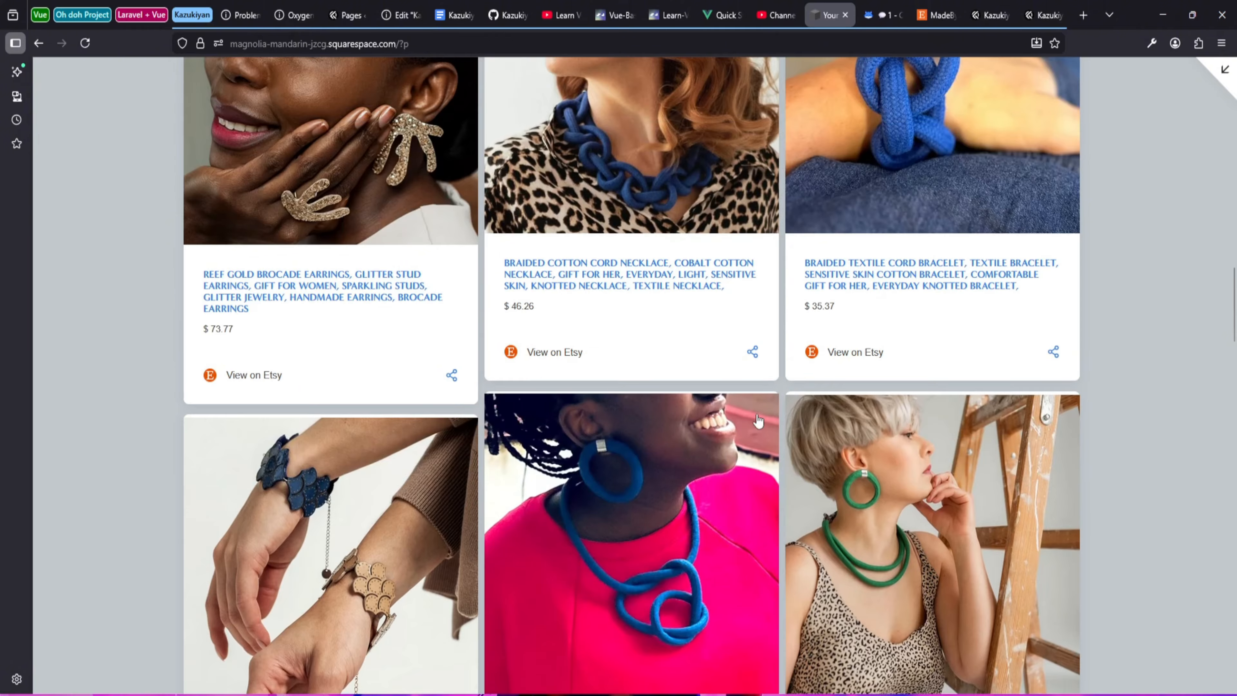
pyautogui.scroll(3, 682, 336)
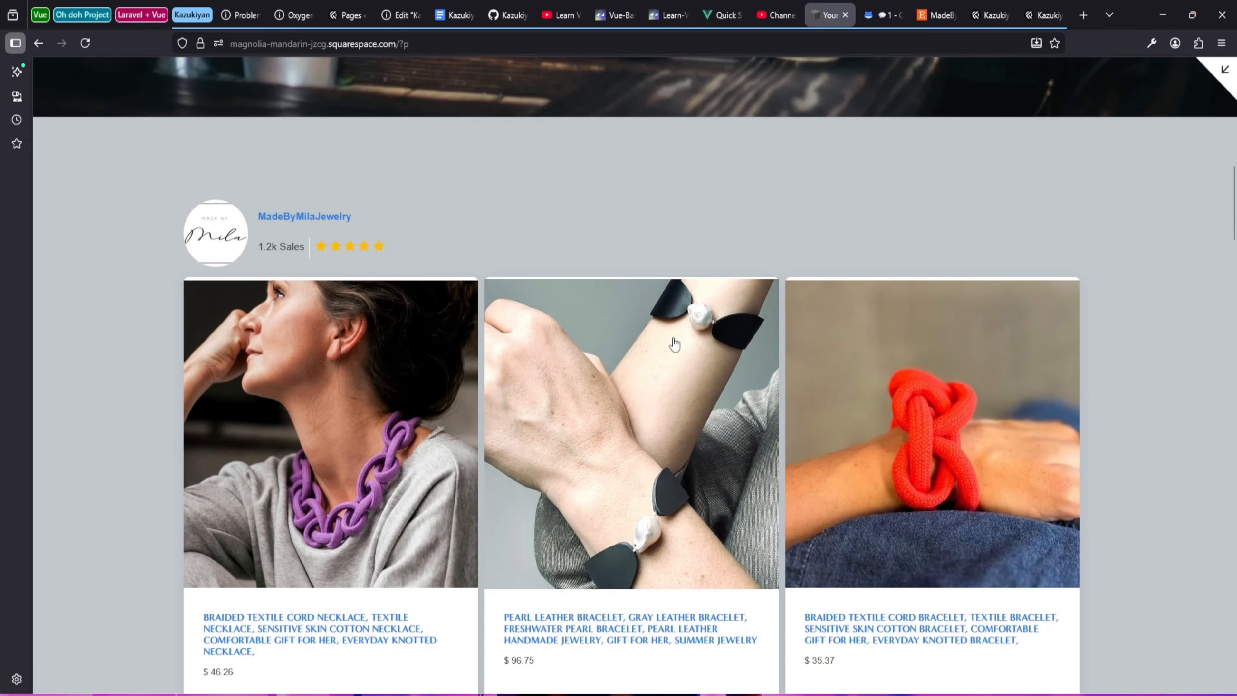
pyautogui.scroll(-7, 584, 346)
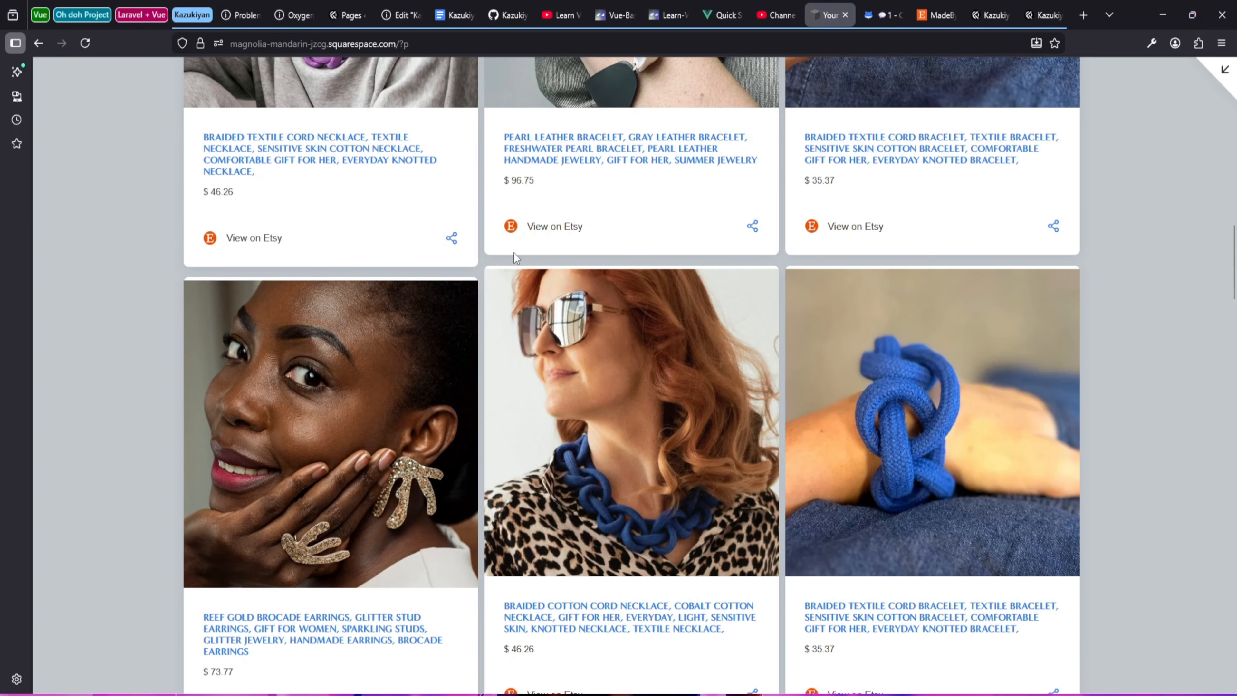
pyautogui.scroll(-1, 747, 422)
pyautogui.scroll(-5, 745, 422)
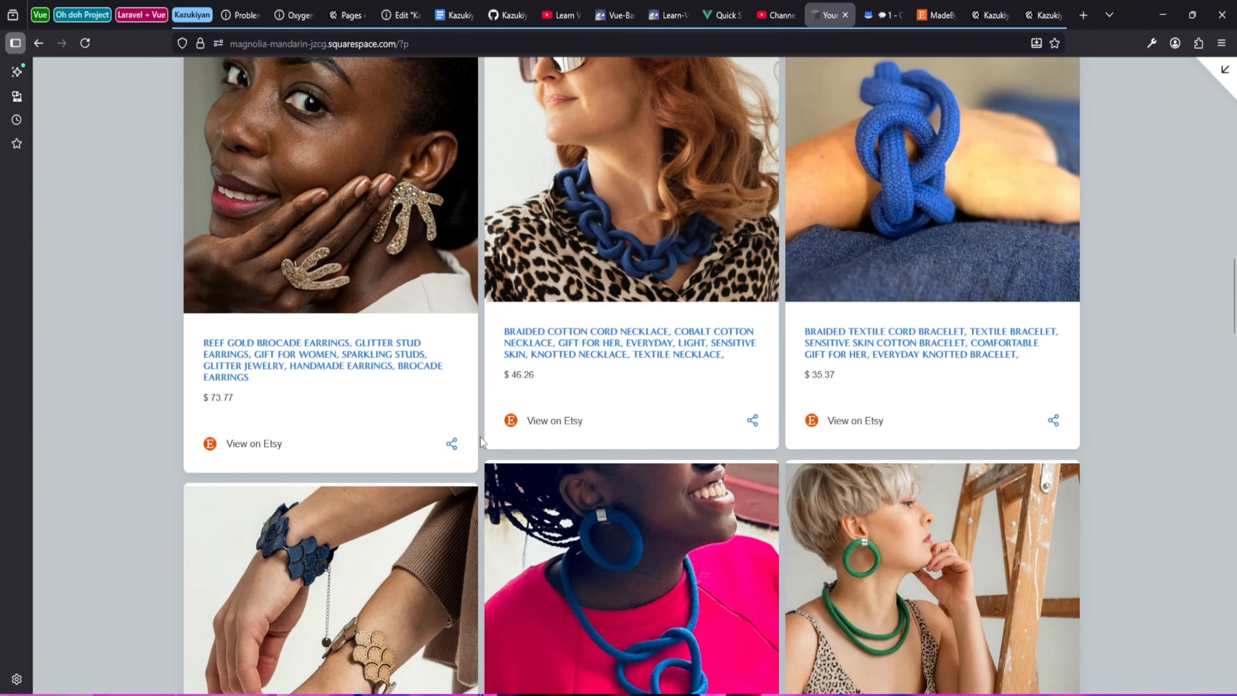
pyautogui.scroll(6, 482, 441)
# - Switch to SociableKIT, close the embed instructions, and review the widget's moderation and products settings, including the available layout options
pyautogui.click(894, 7)
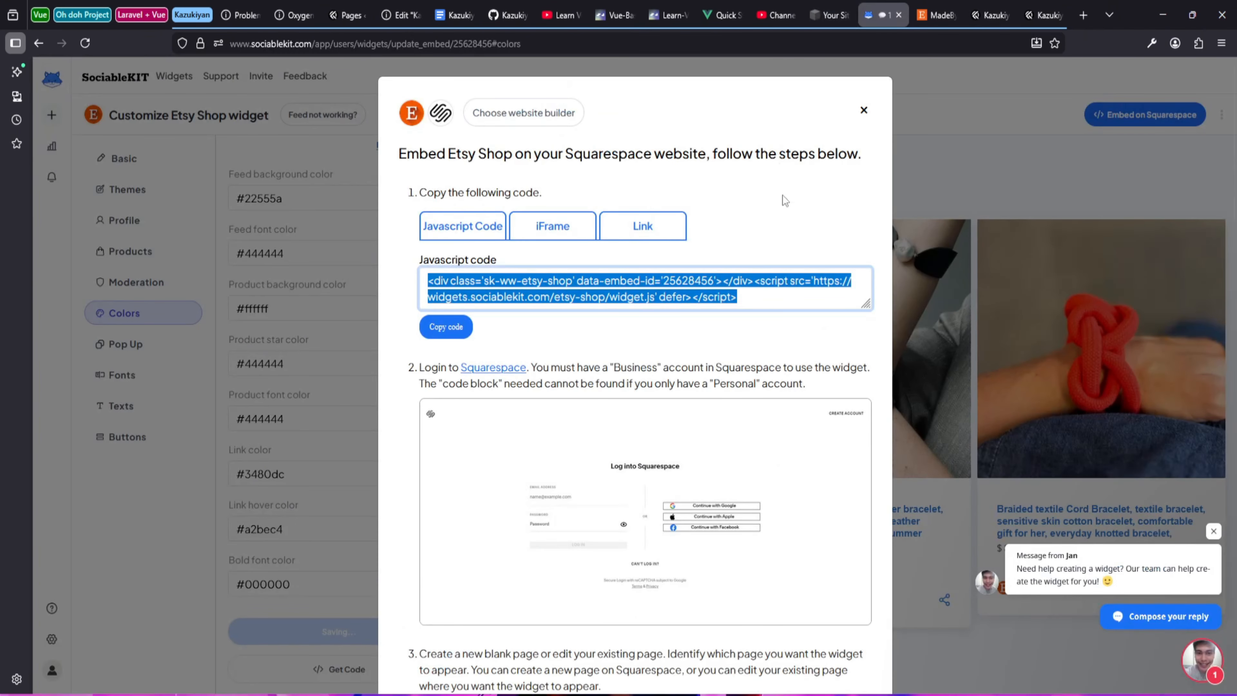
pyautogui.click(863, 110)
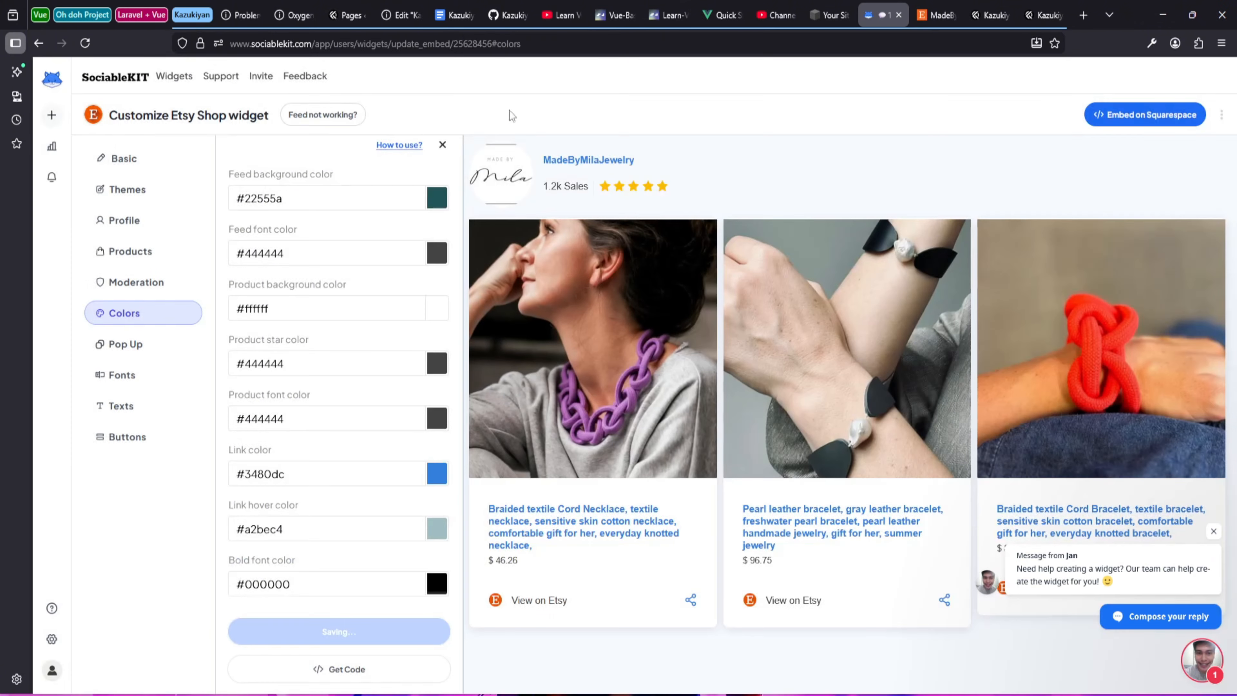
pyautogui.click(828, 15)
pyautogui.click(868, 7)
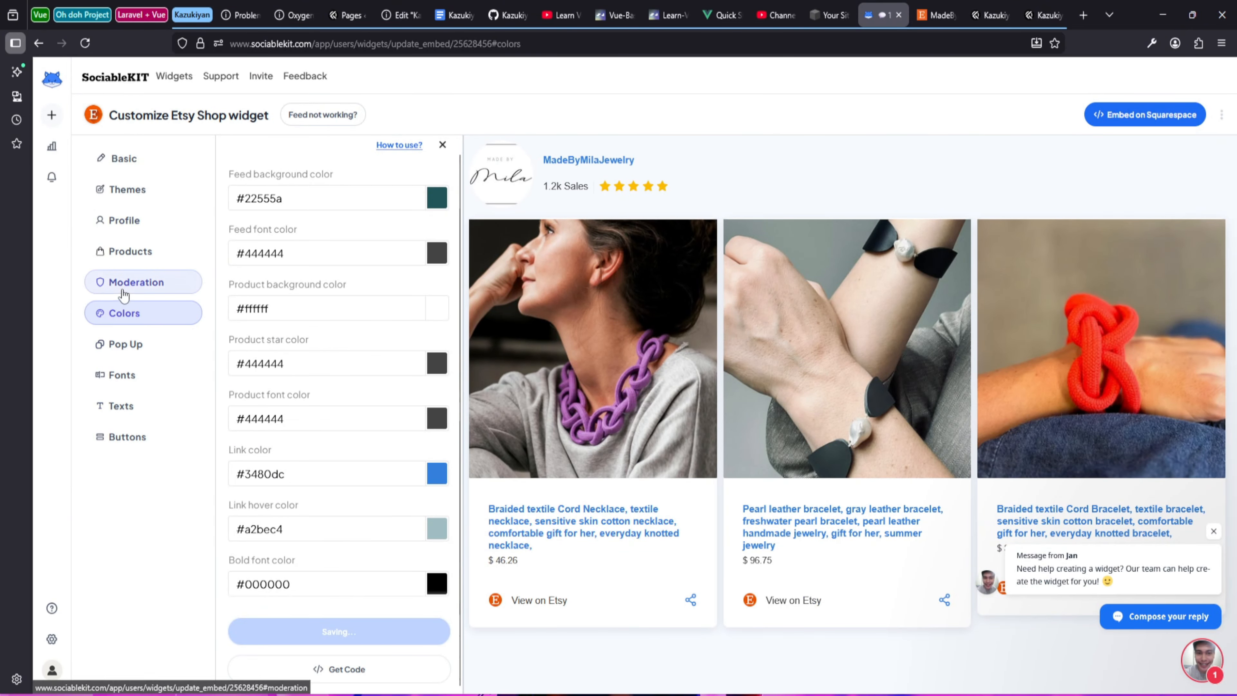
pyautogui.click(125, 189)
pyautogui.click(124, 279)
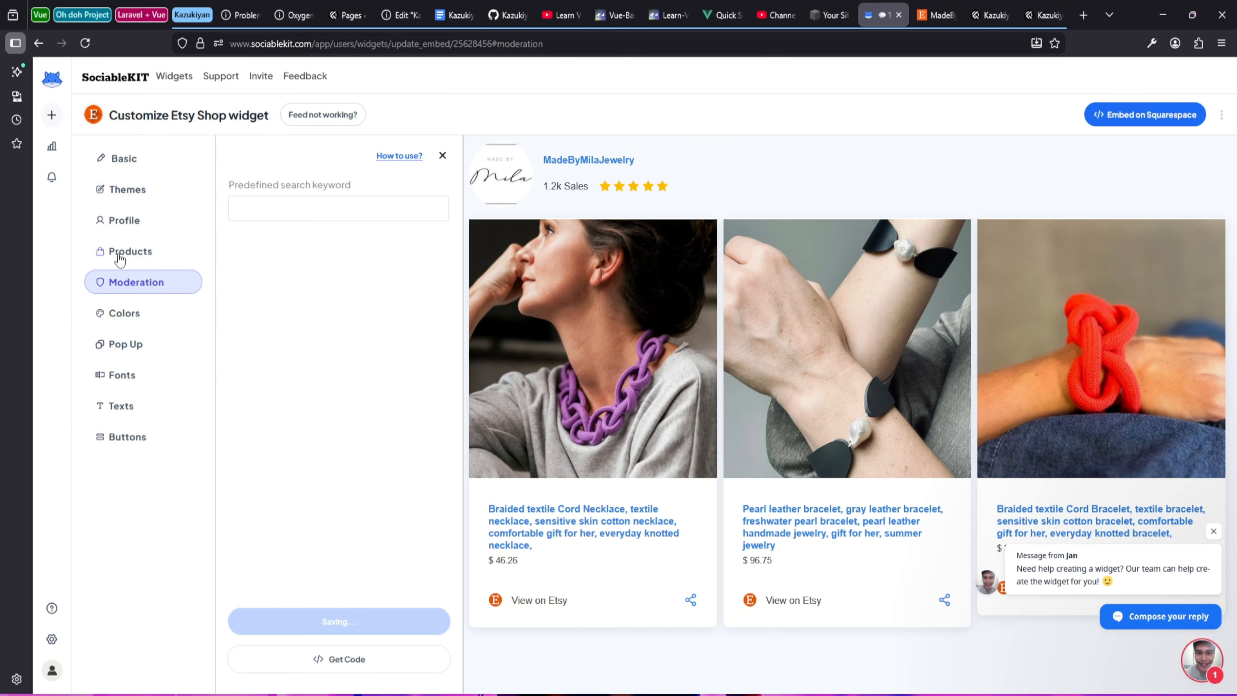
pyautogui.click(118, 252)
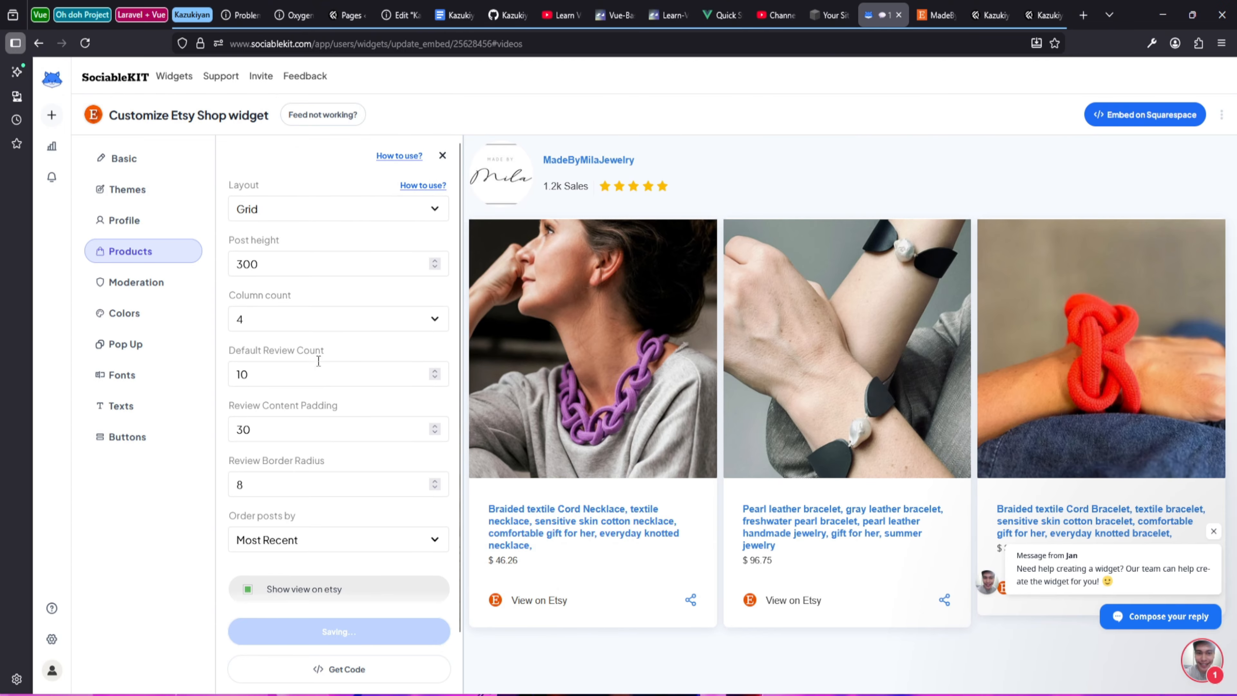
pyautogui.click(295, 219)
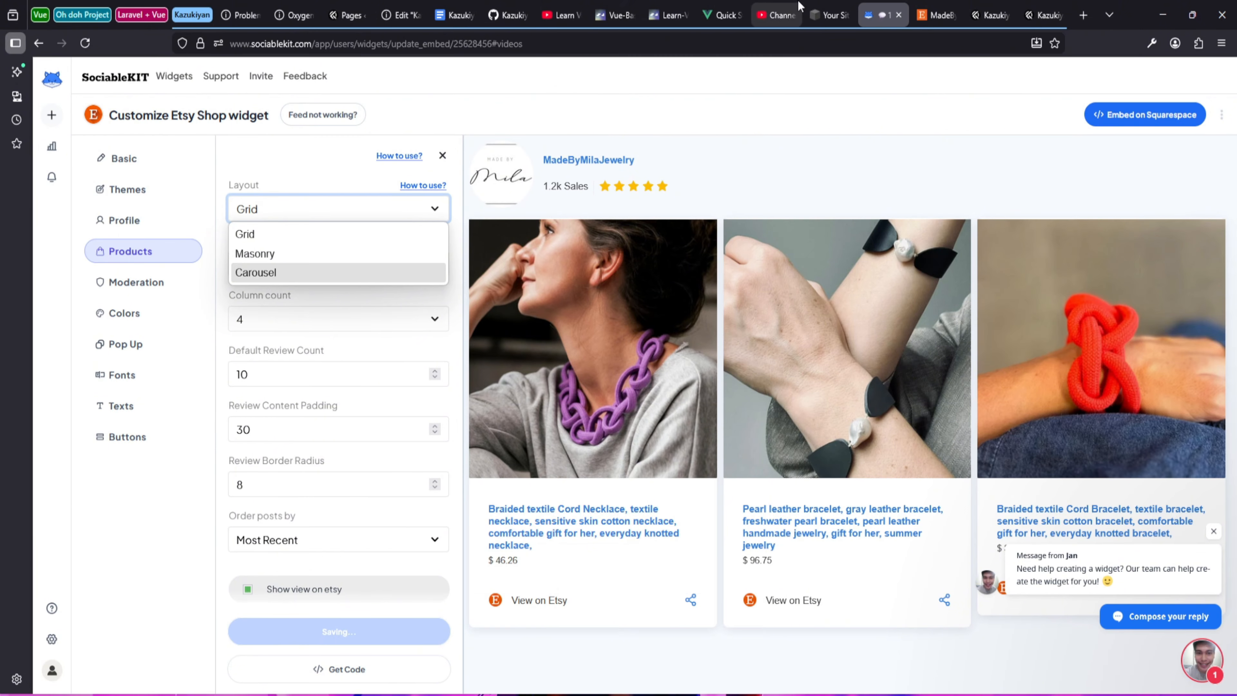
pyautogui.click(823, 14)
pyautogui.click(881, 15)
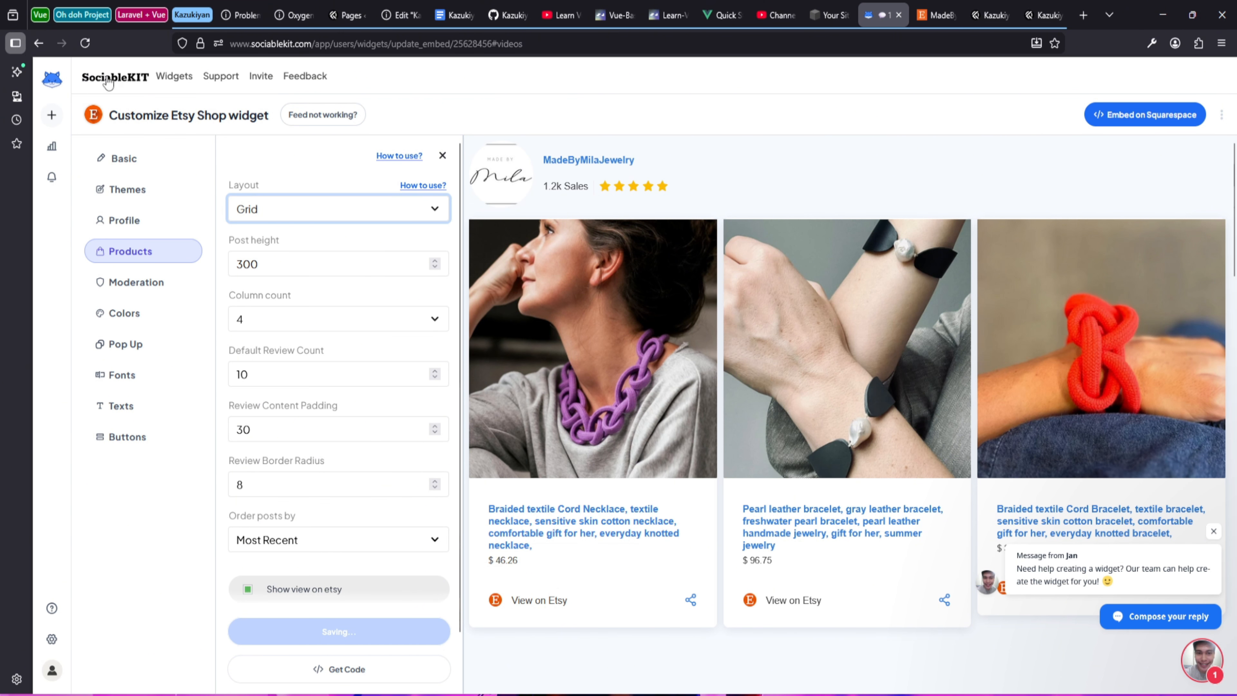
# - Switch to the Squarespace site preview and inspect the HTML of the earrings product card in the embedded Etsy feed
pyautogui.click(823, 6)
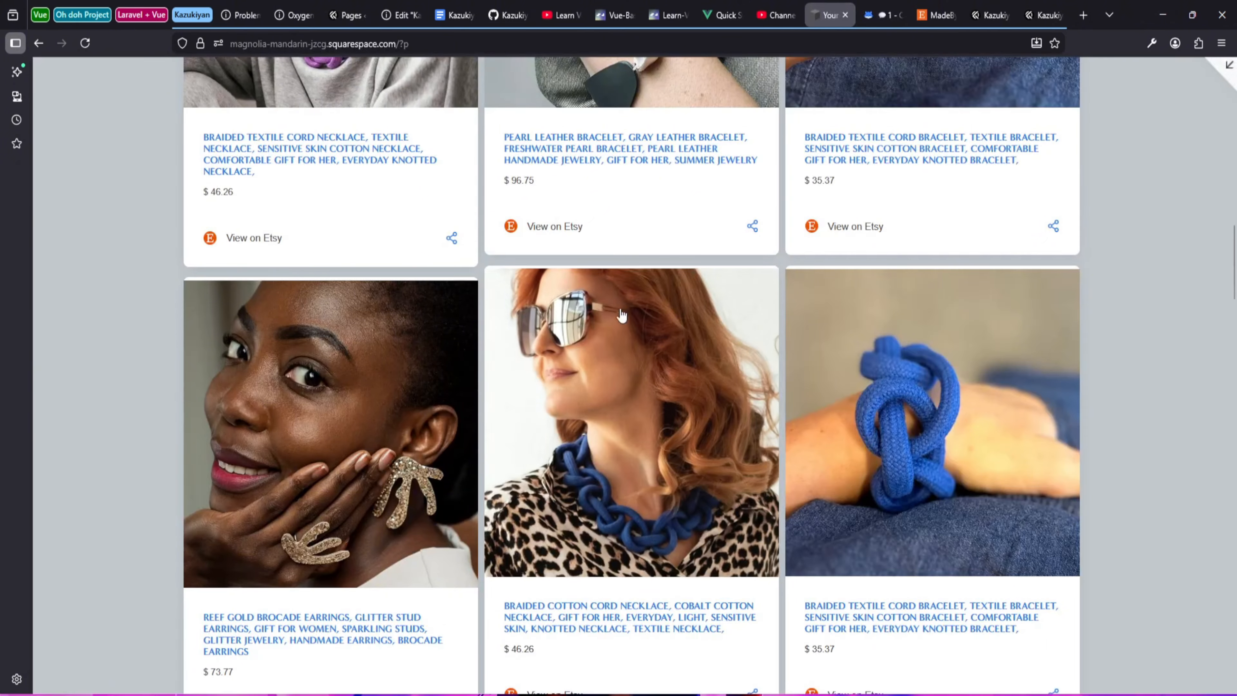
pyautogui.scroll(-4, 706, 412)
pyautogui.rightClick(433, 405)
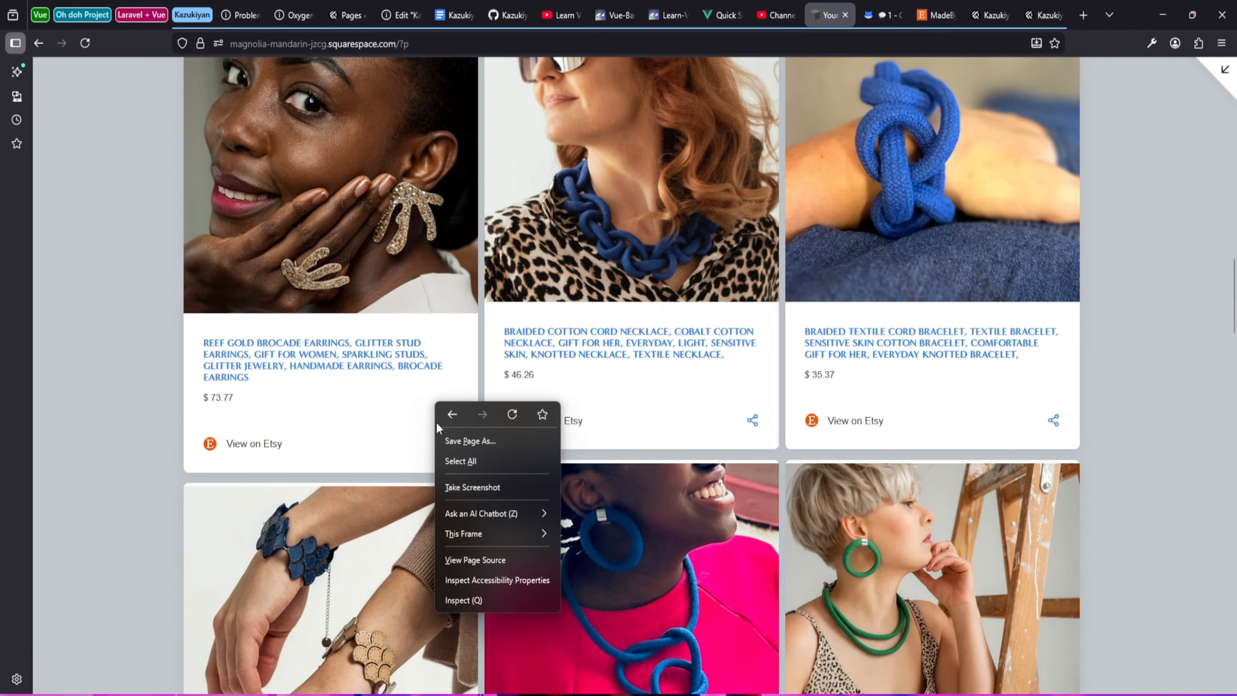
pyautogui.click(497, 609)
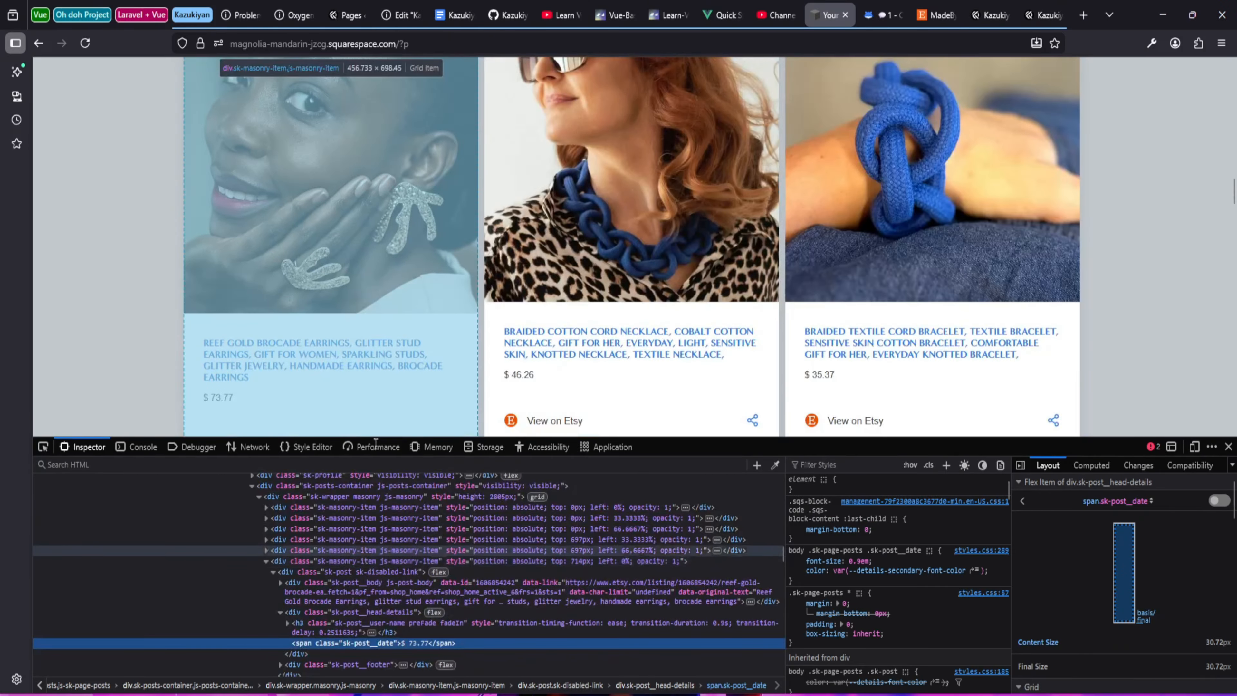
pyautogui.scroll(5, 405, 600)
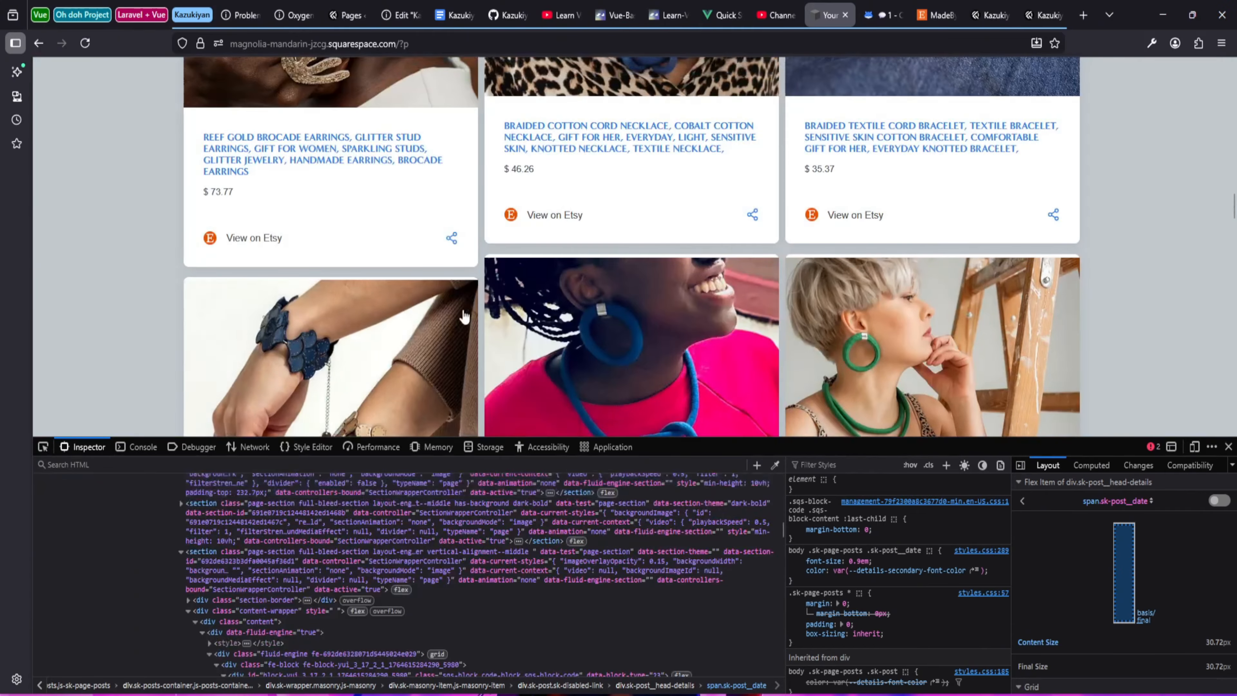
# - Review the embedded Etsy feed from its shop header to the last product cards, and close the page inspector
pyautogui.scroll(10, 582, 263)
pyautogui.scroll(10, 630, 246)
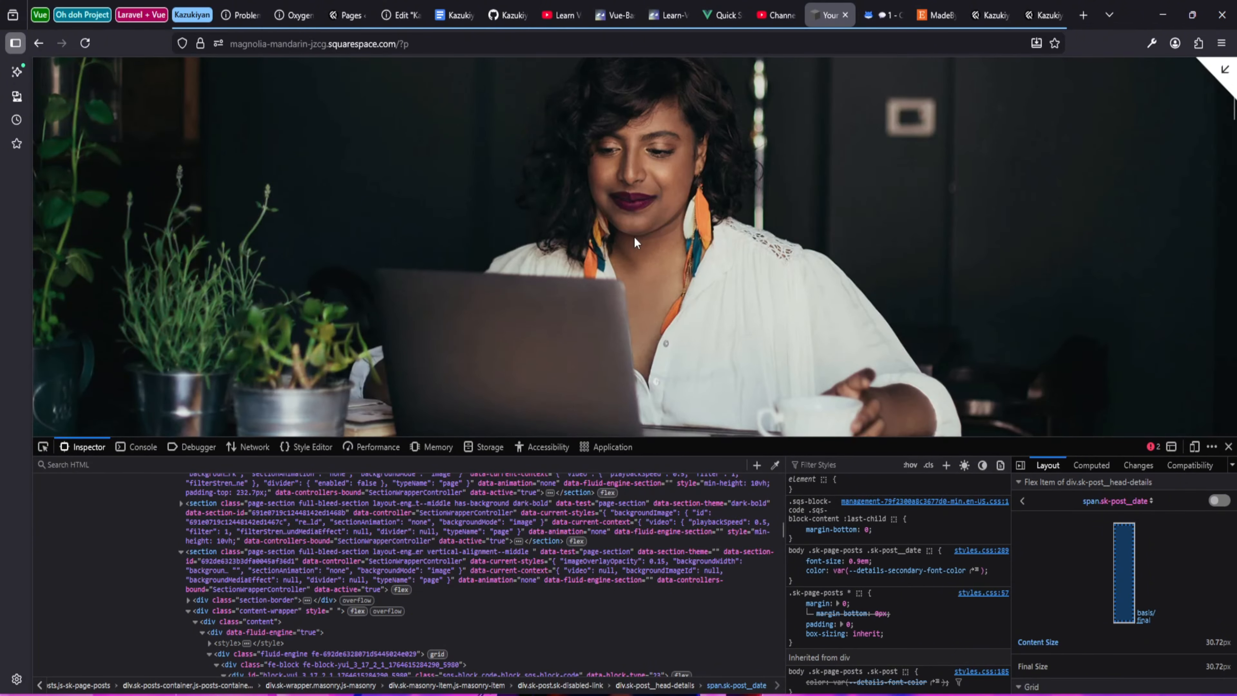
pyautogui.scroll(-5, 633, 243)
pyautogui.scroll(10, 729, 187)
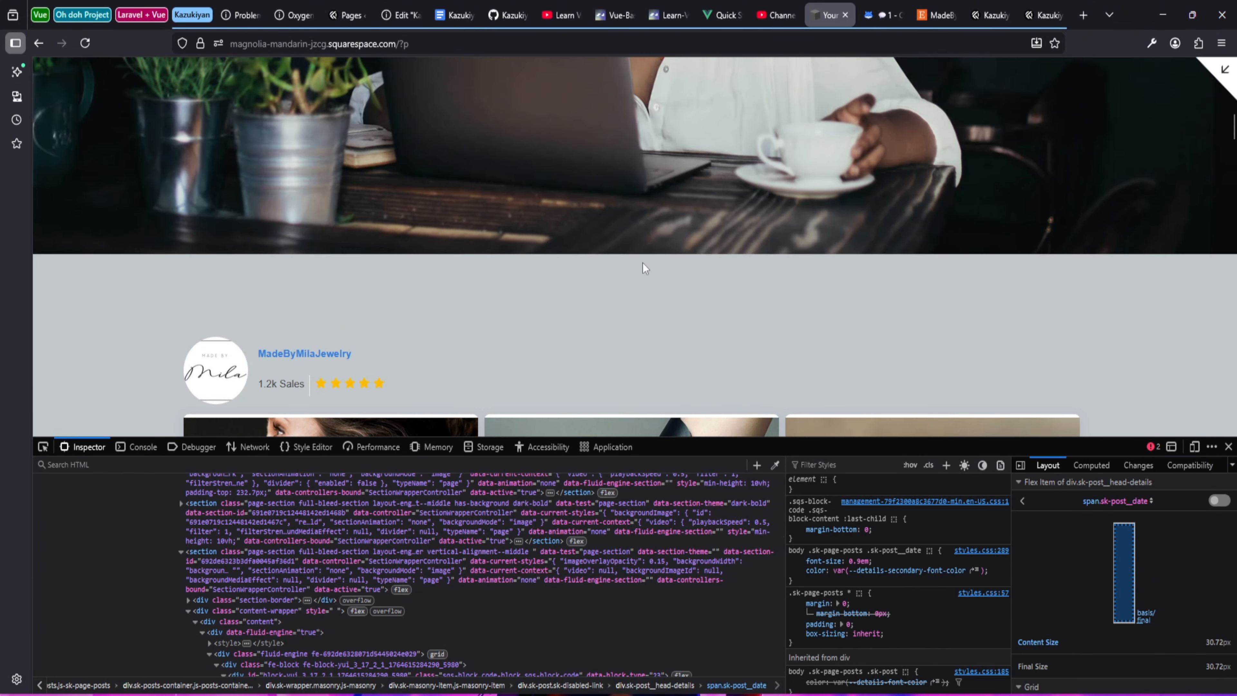
pyautogui.scroll(-15, 658, 254)
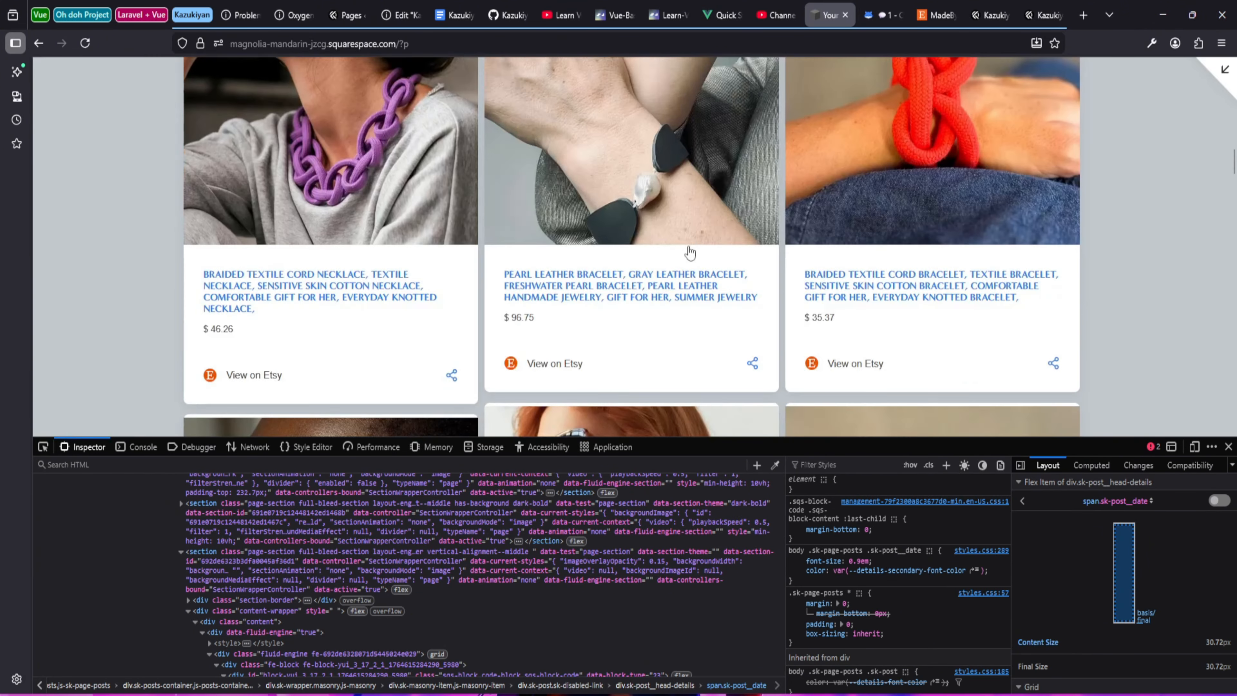
pyautogui.scroll(-6, 649, 271)
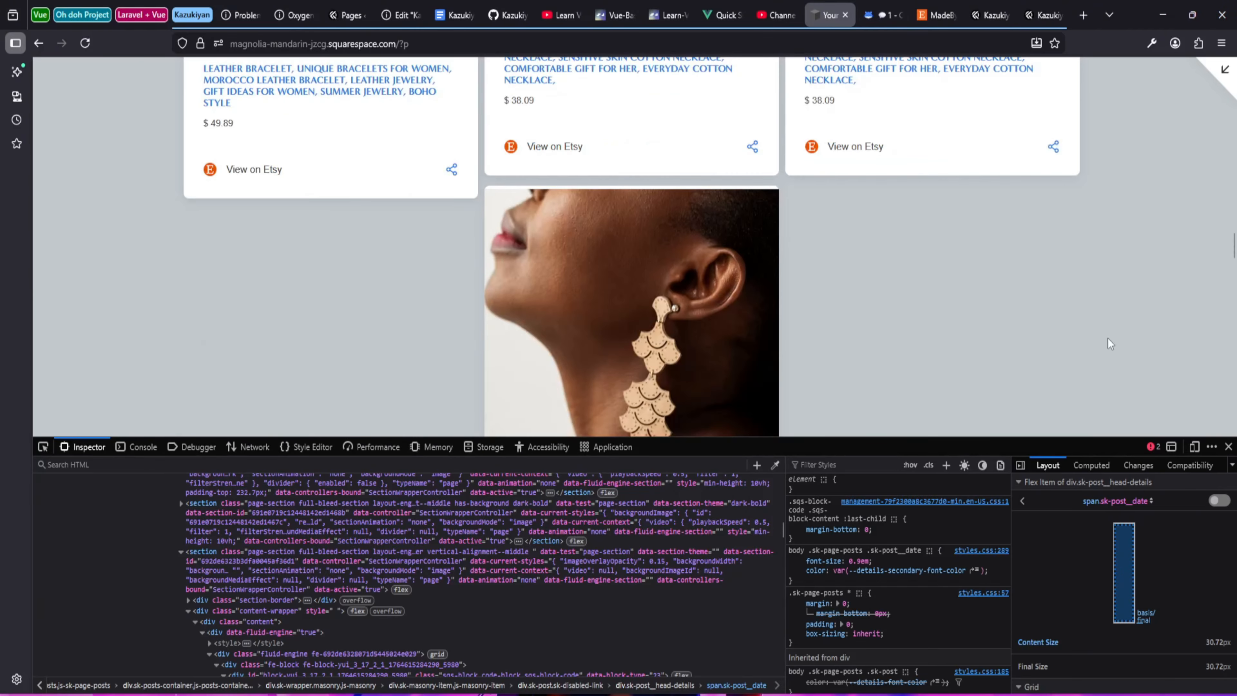
pyautogui.scroll(-10, 866, 233)
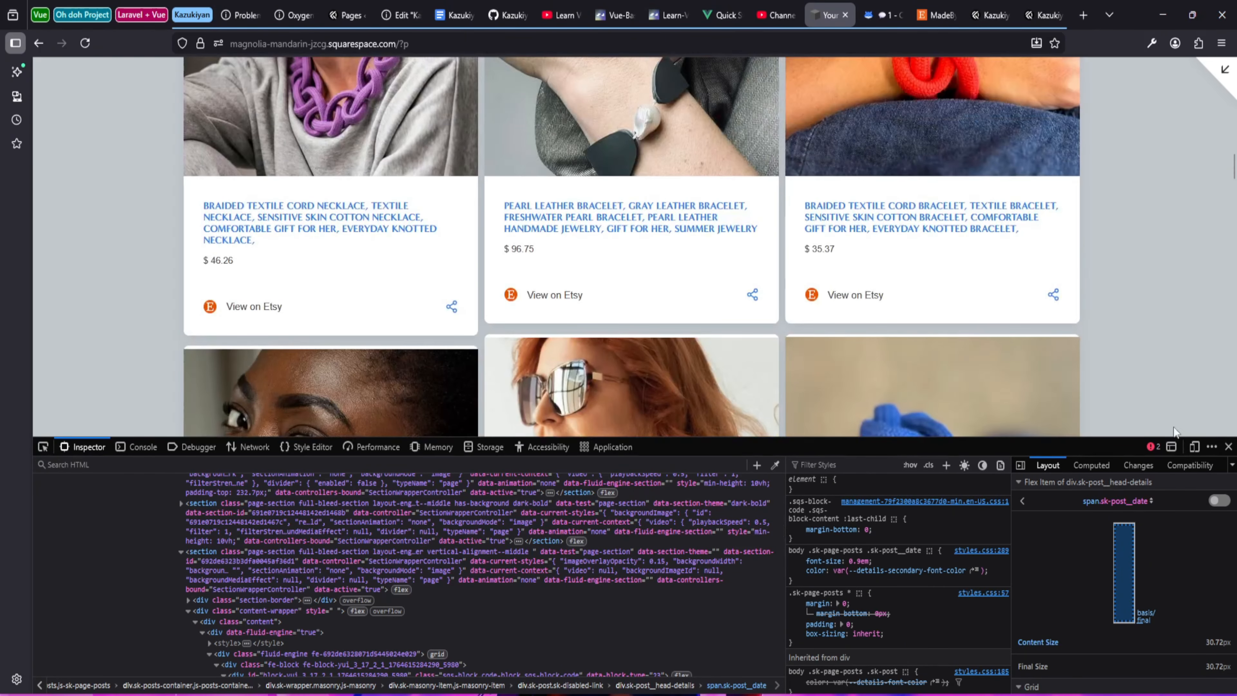
pyautogui.click(1228, 447)
# - Examine the full-screen home page from its header through the Etsy shop feed, checking the product cards, and return to the page start
pyautogui.scroll(10, 703, 409)
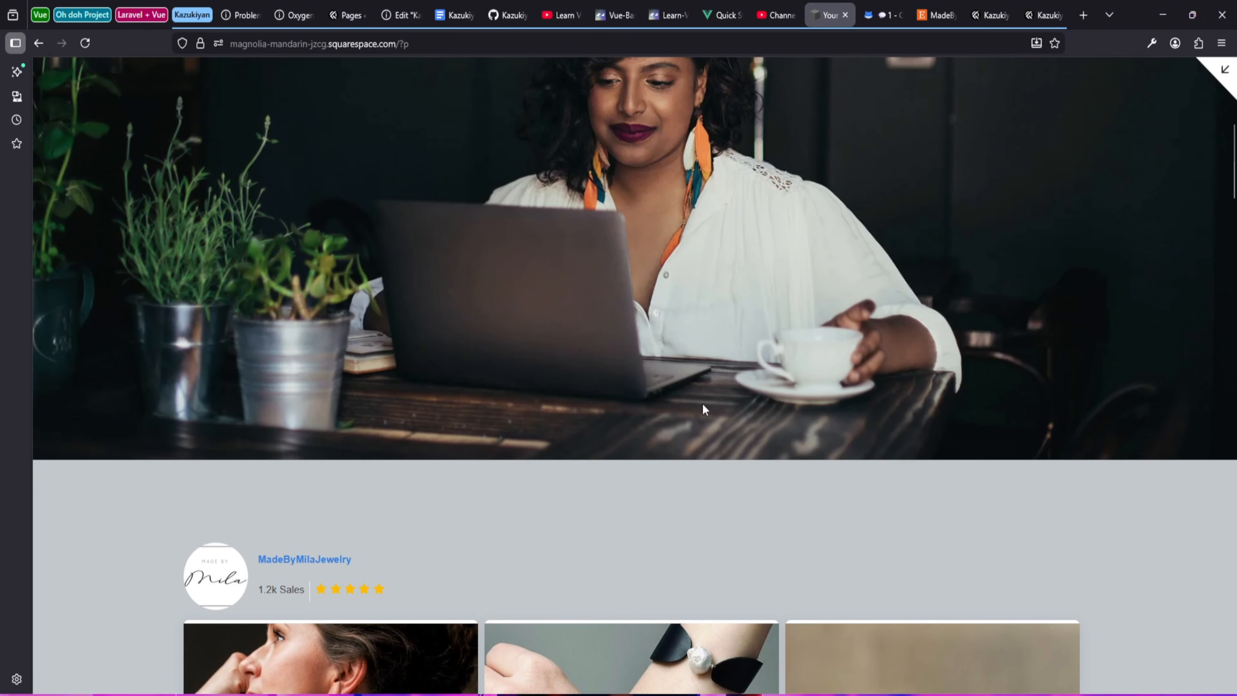
pyautogui.scroll(5, 905, 295)
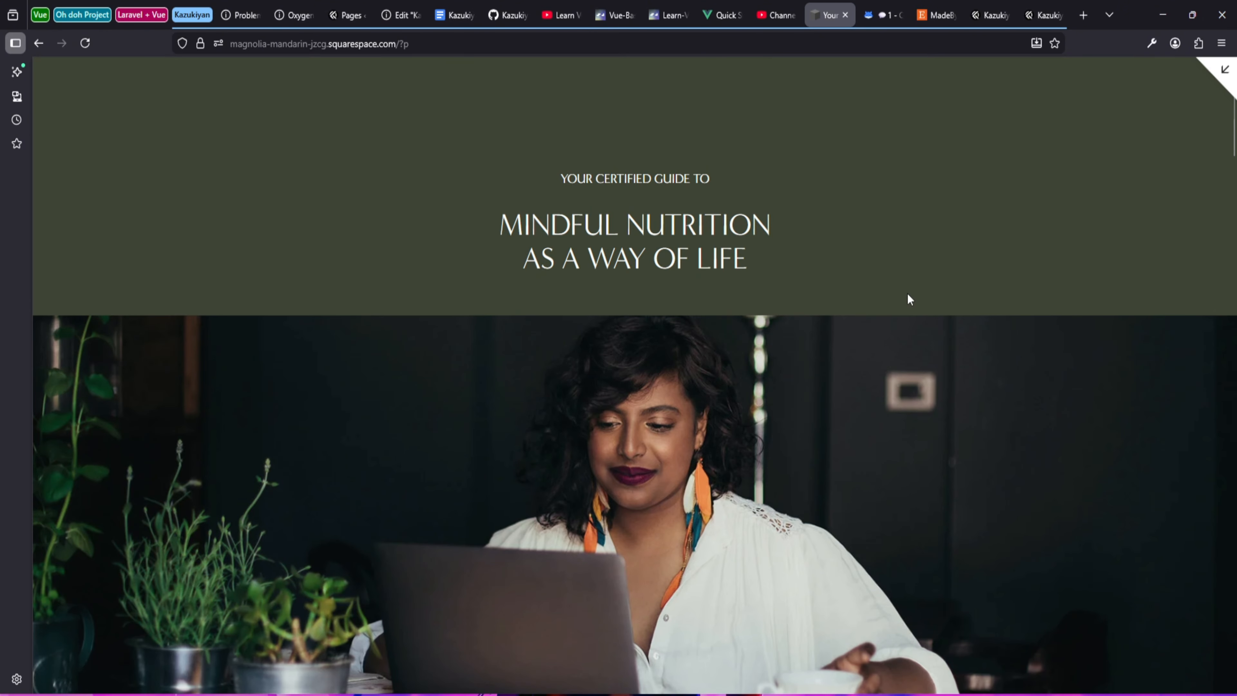
pyautogui.scroll(-5, 906, 291)
pyautogui.scroll(-10, 906, 293)
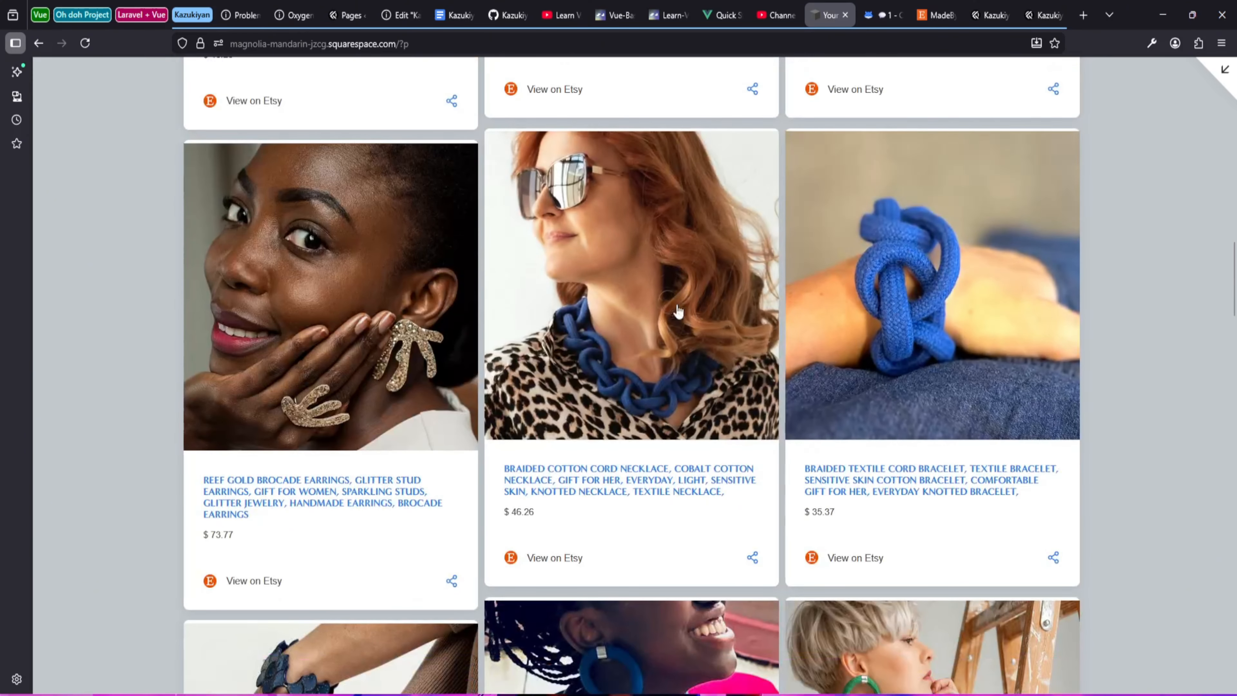
pyautogui.scroll(4, 836, 246)
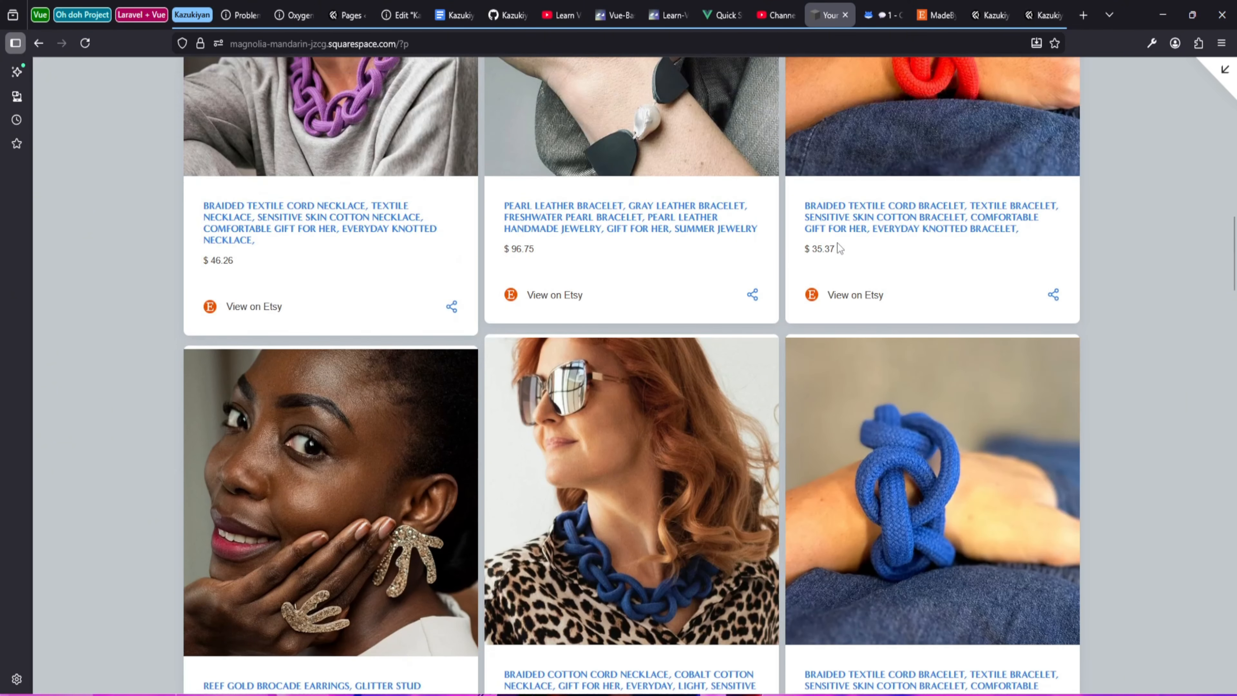
pyautogui.scroll(10, 837, 246)
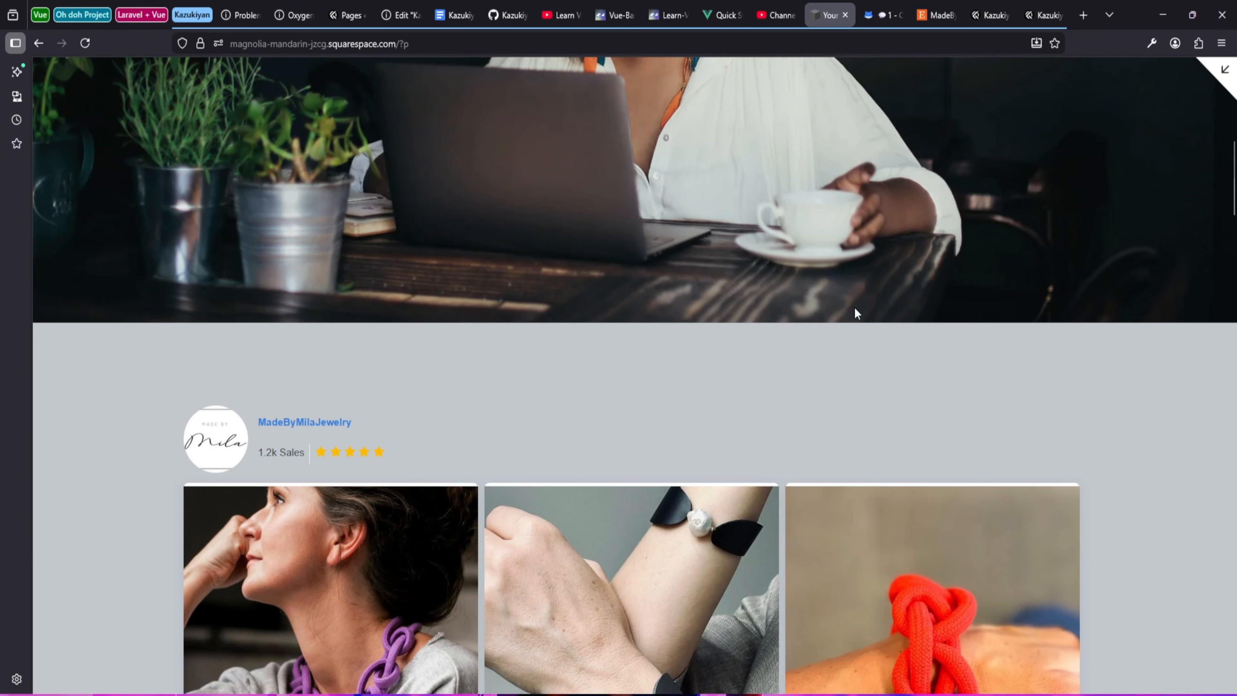
pyautogui.scroll(6, 854, 306)
pyautogui.scroll(5, 893, 370)
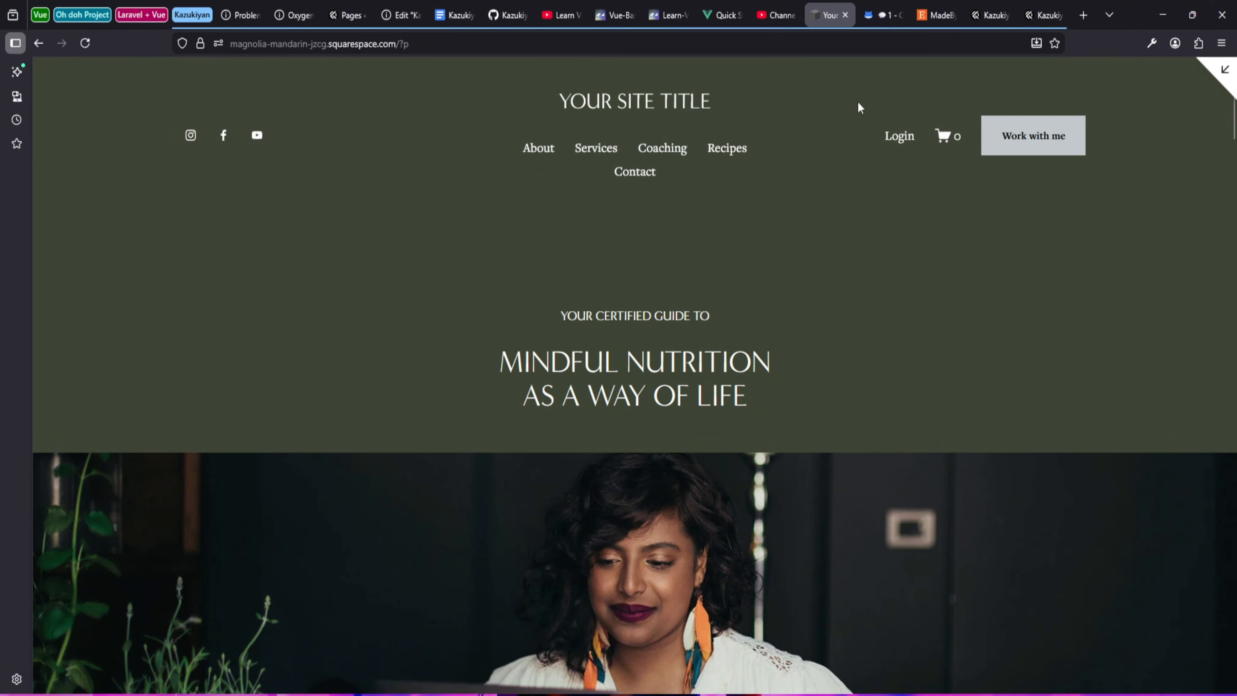